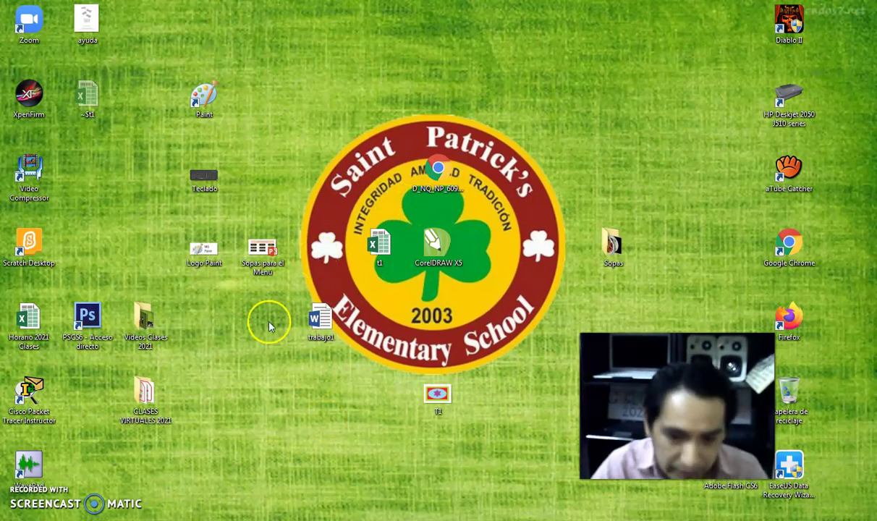
# View the Teclado keyboard picture, close it, and open the Run prompt.
pyautogui.hotkey('alt', 'Tab')
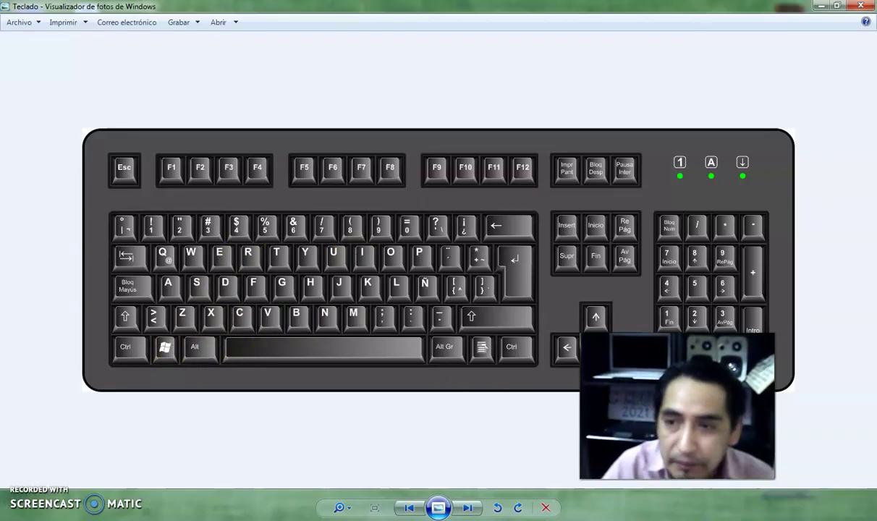
pyautogui.hotkey('alt', 'F4')
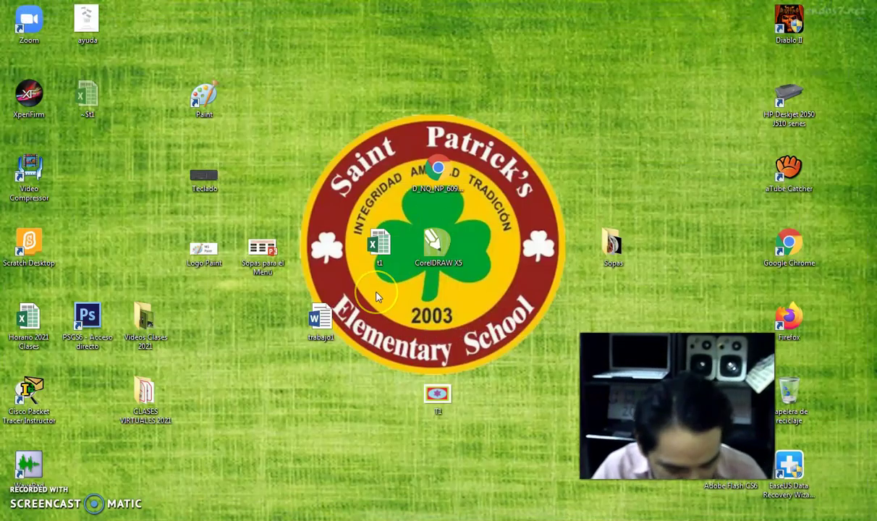
pyautogui.press('super+r')
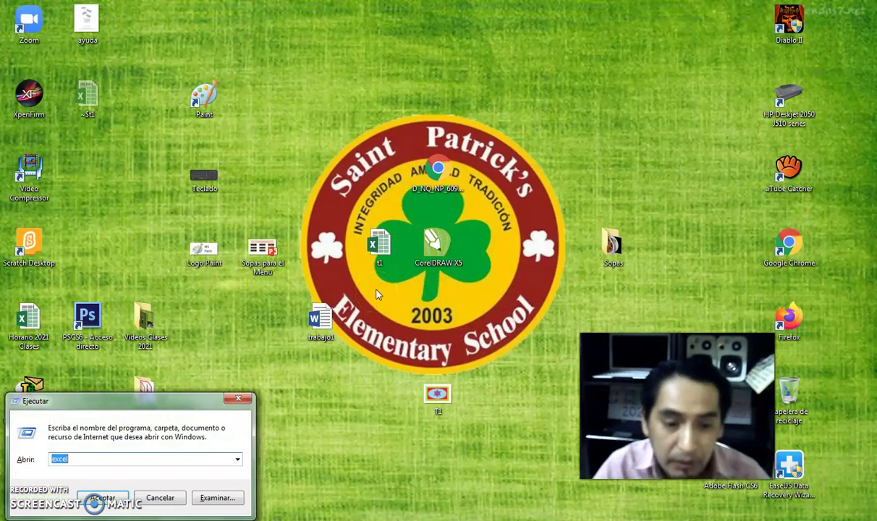
# Centre the Run dialog on screen and run excel.
pyautogui.moveTo(195, 400); pyautogui.dragTo(481, 202)
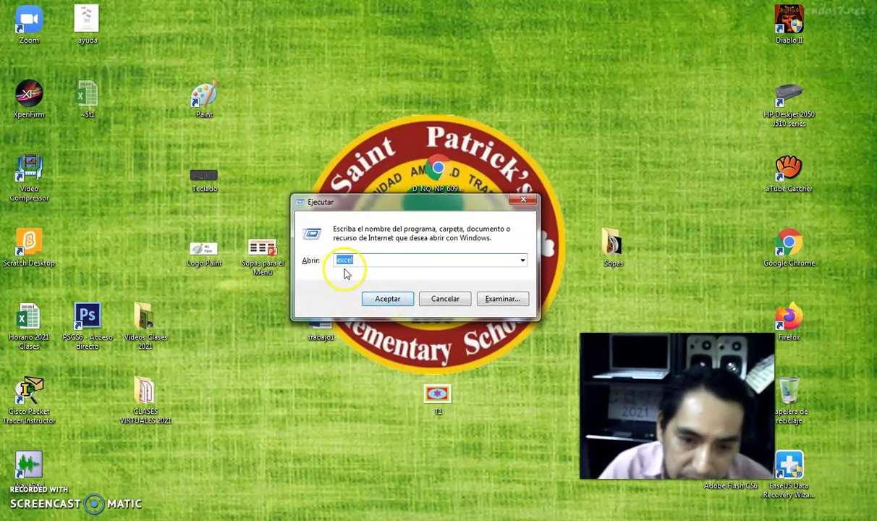
pyautogui.click(385, 305)
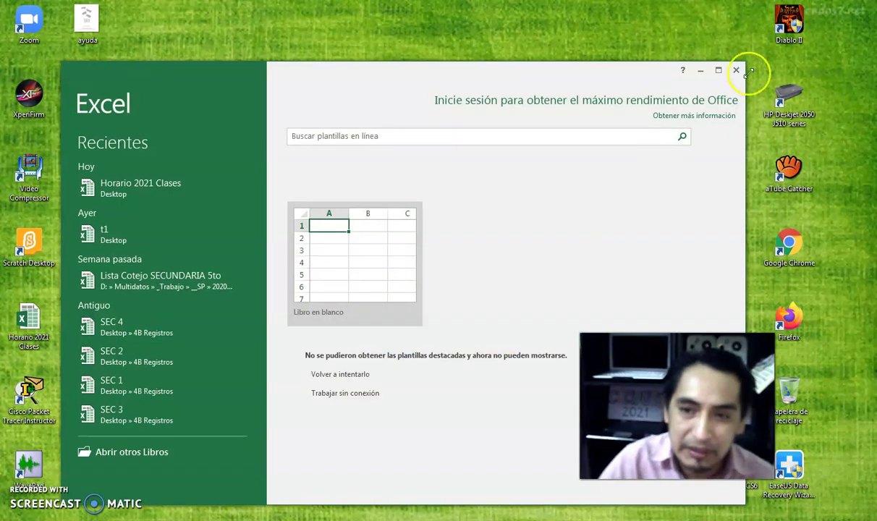
# Switch to workbook t1, scroll through its 1–4 multiplication tables, then minimize it.
pyautogui.click(719, 70)
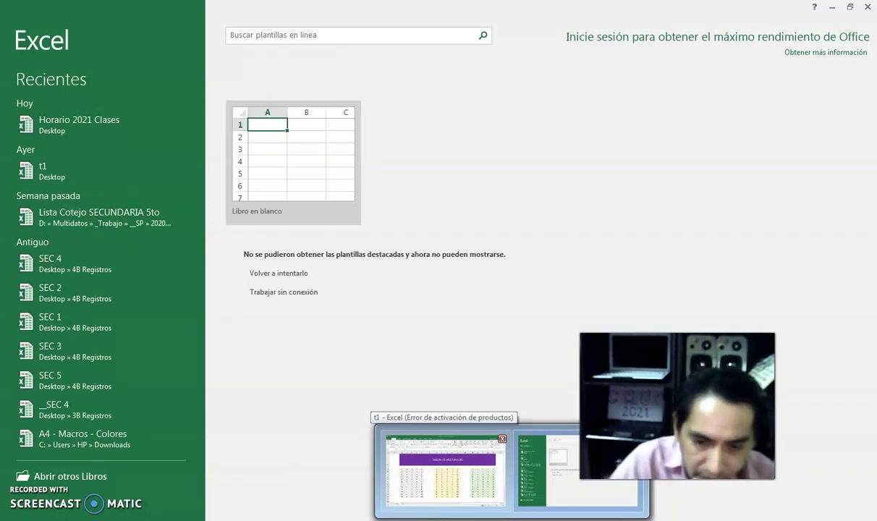
pyautogui.click(445, 464)
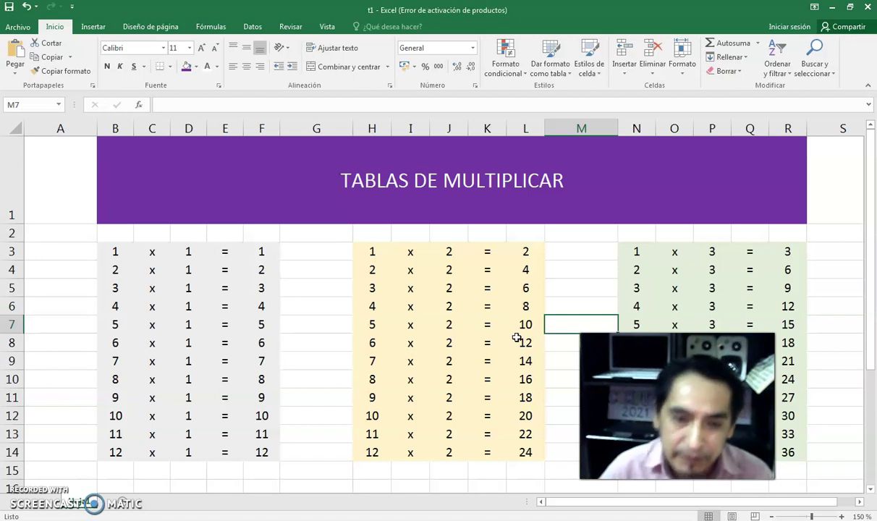
pyautogui.scroll(-1, 517, 338)
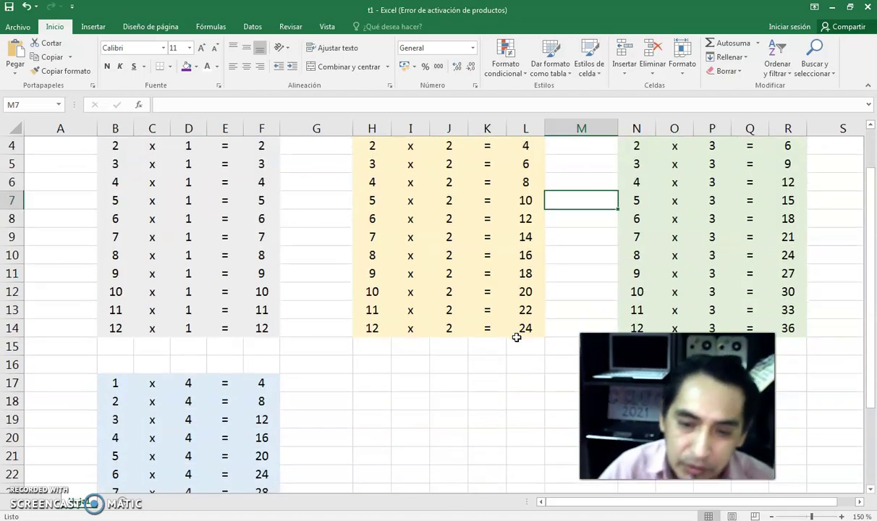
pyautogui.scroll(-1, 516, 338)
pyautogui.scroll(-2, 517, 338)
pyautogui.scroll(3, 516, 338)
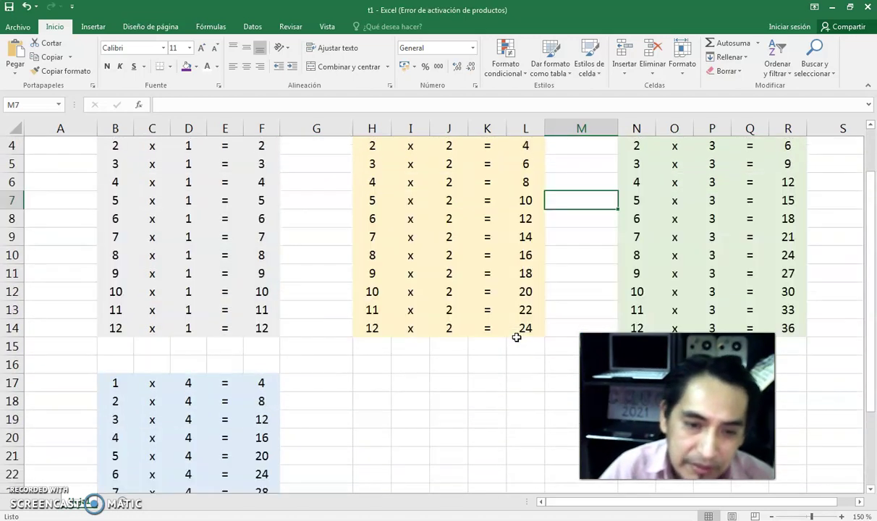
pyautogui.scroll(1, 517, 338)
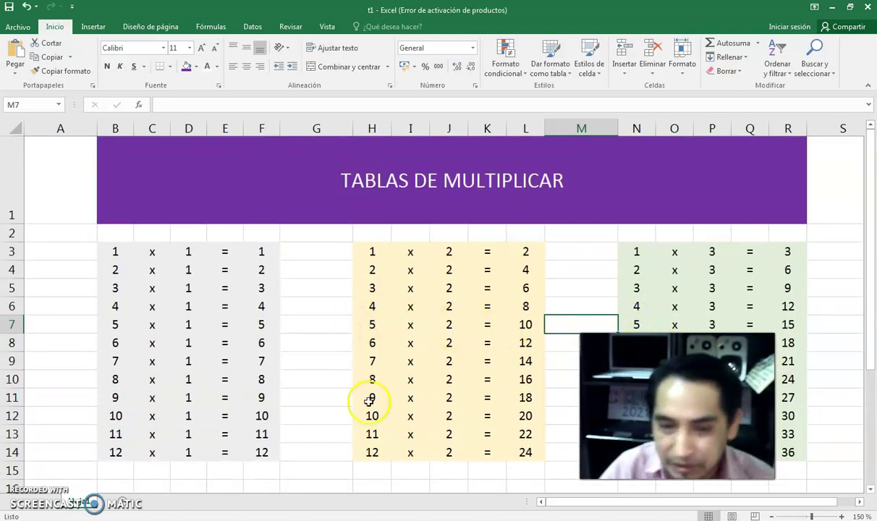
pyautogui.scroll(-3, 369, 401)
pyautogui.scroll(2, 392, 381)
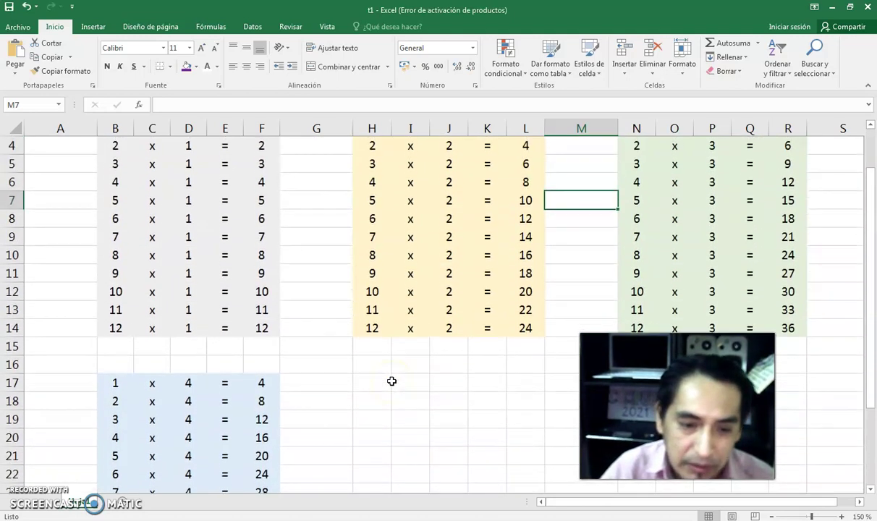
pyautogui.scroll(1, 623, 211)
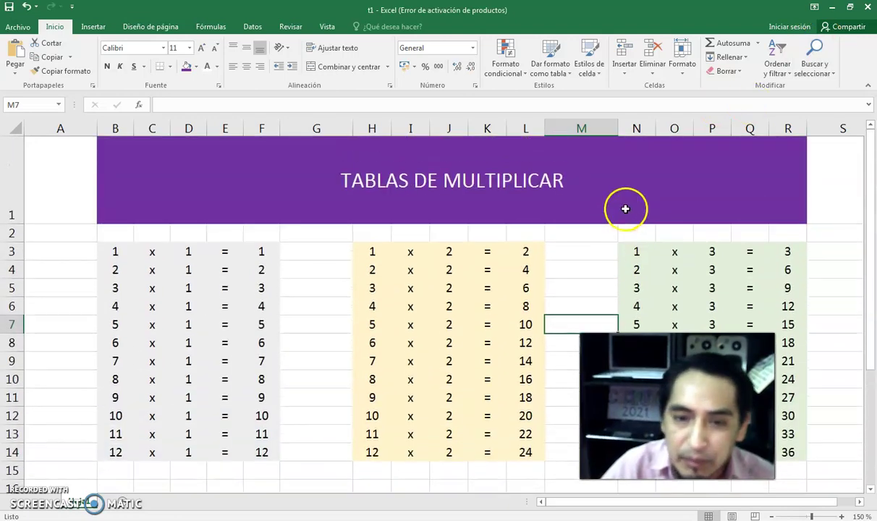
pyautogui.click(831, 13)
# Start a blank workbook, zoom to 120% and make row 1 much taller.
pyautogui.click(335, 191)
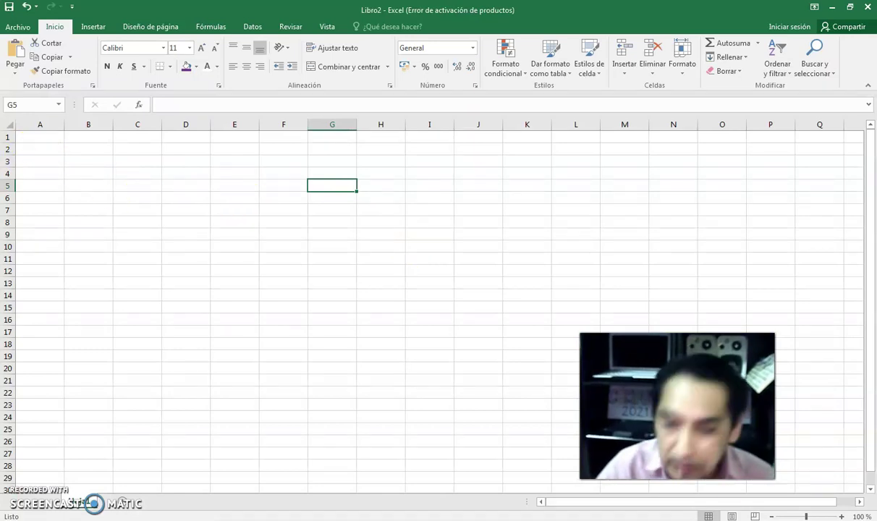
pyautogui.click(842, 516)
pyautogui.click(841, 516)
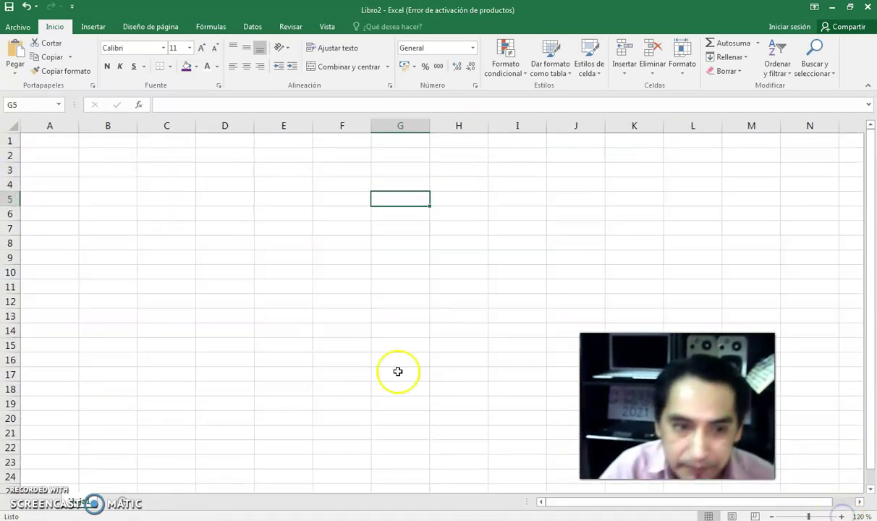
pyautogui.moveTo(17, 148); pyautogui.dragTo(18, 190)
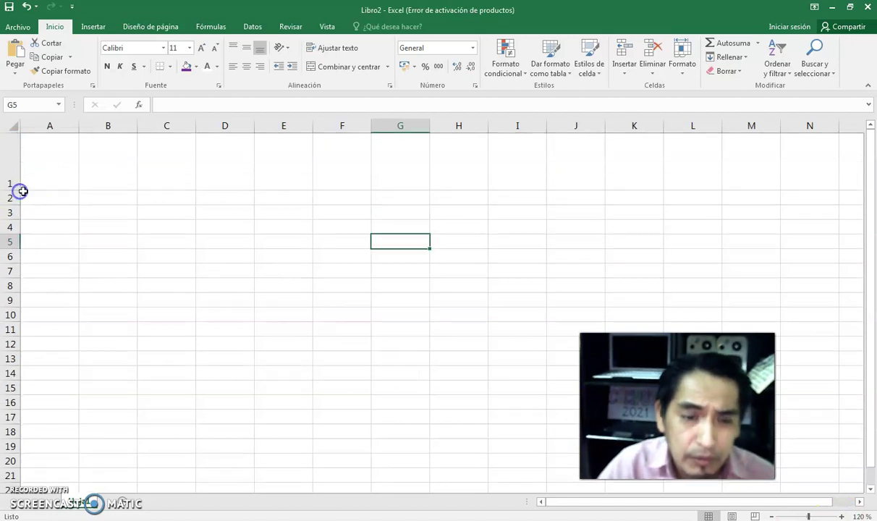
# Enter 1, 2, 3 and 4 in cells B2 through B5.
pyautogui.click(127, 200)
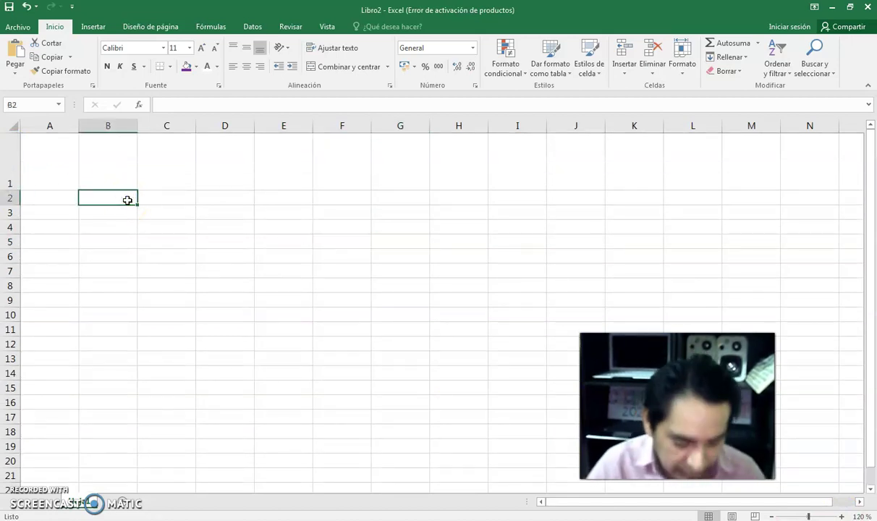
pyautogui.write('1')
pyautogui.click(130, 210)
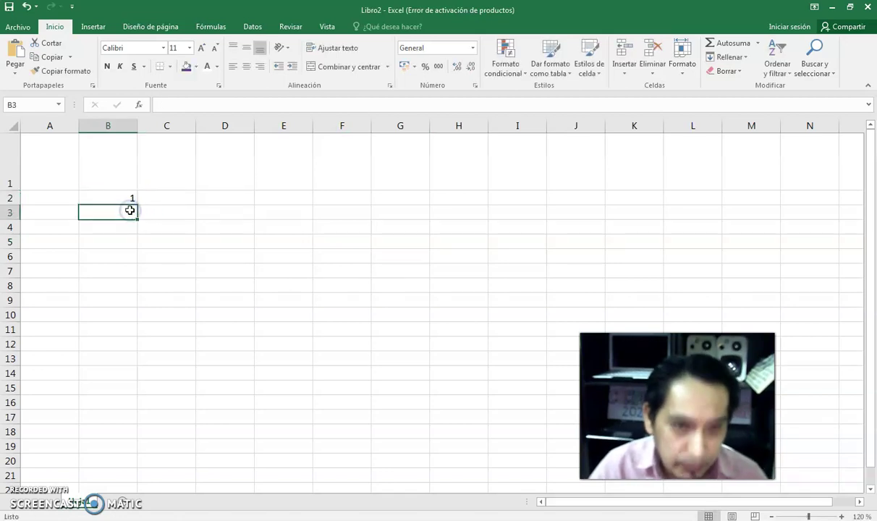
pyautogui.write('2')
pyautogui.click(114, 227)
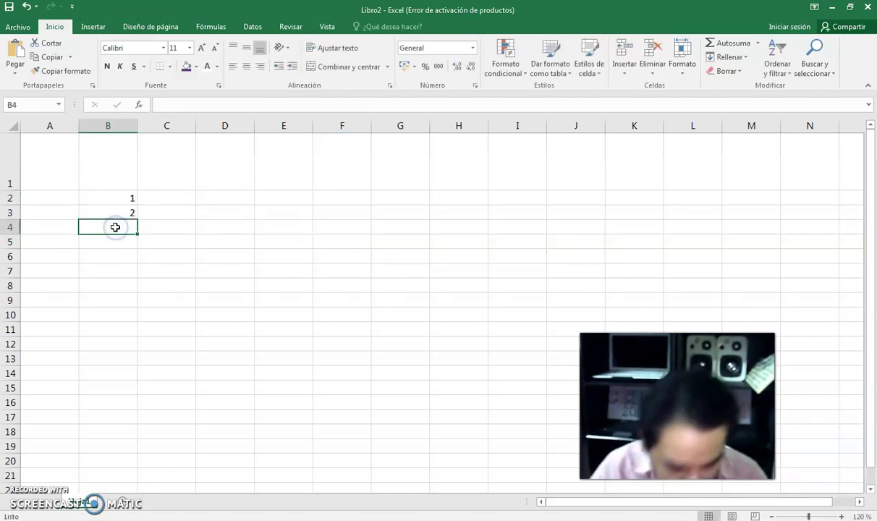
pyautogui.write('3')
pyautogui.click(120, 241)
pyautogui.write('4')
pyautogui.click(205, 286)
# Extend the series down column B so B6:B13 holds 5 through 12.
pyautogui.moveTo(127, 196); pyautogui.dragTo(131, 244)
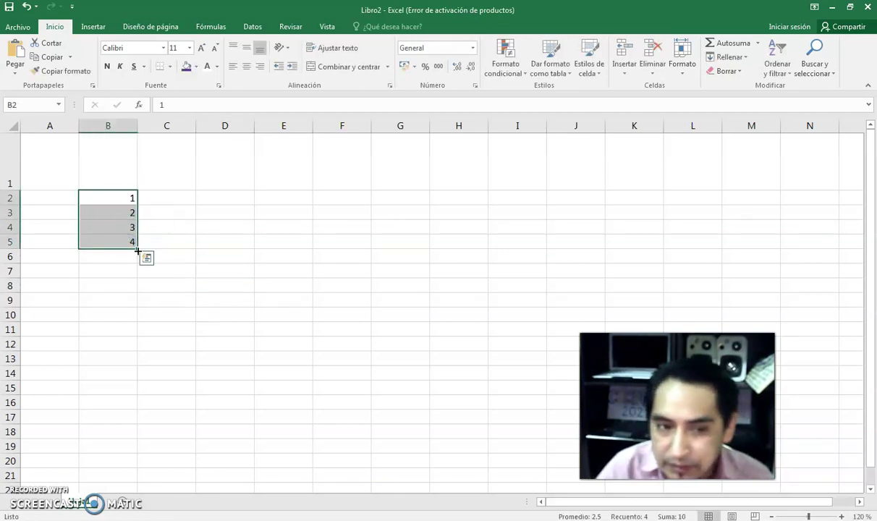
pyautogui.moveTo(136, 251); pyautogui.dragTo(137, 373)
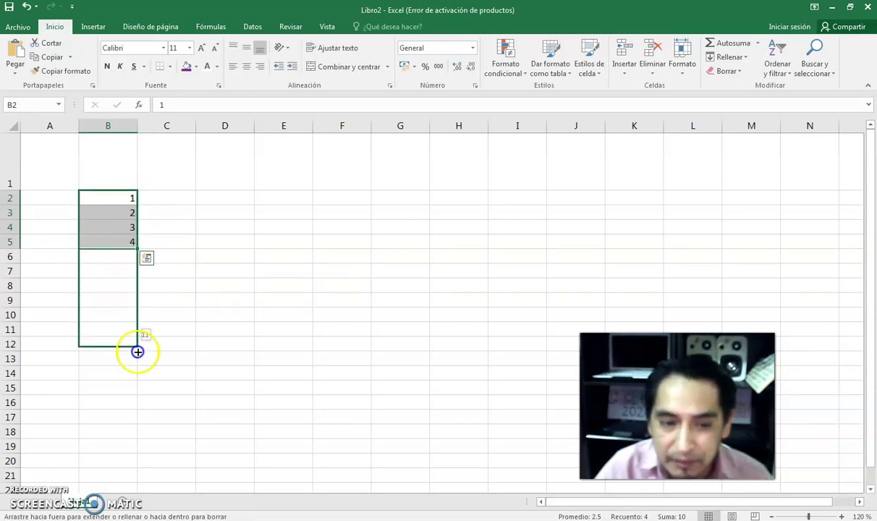
pyautogui.moveTo(138, 373); pyautogui.dragTo(138, 365)
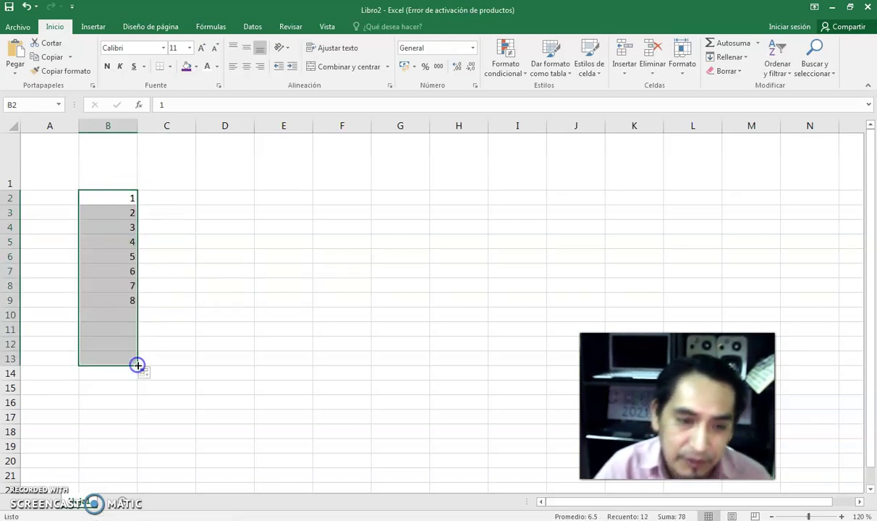
pyautogui.click(227, 374)
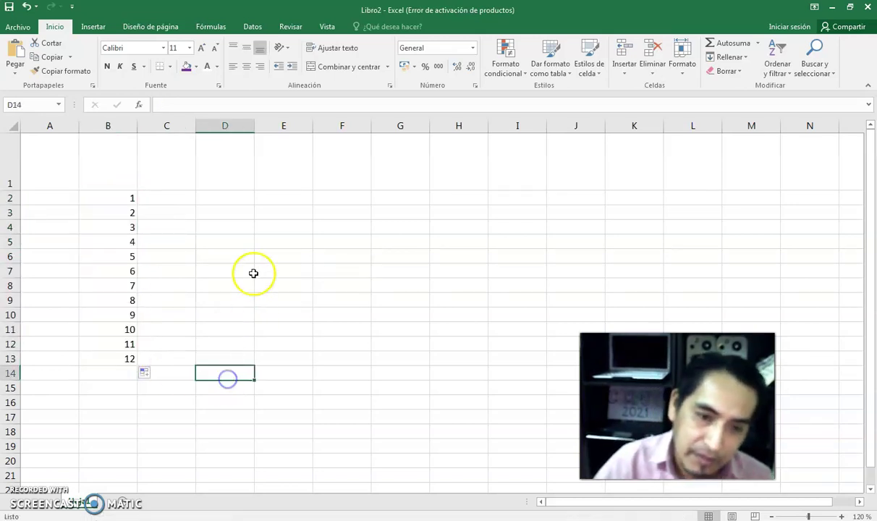
# Enter 1 in D2 and D3 and fill it down through D13.
pyautogui.click(245, 193)
pyautogui.write('1')
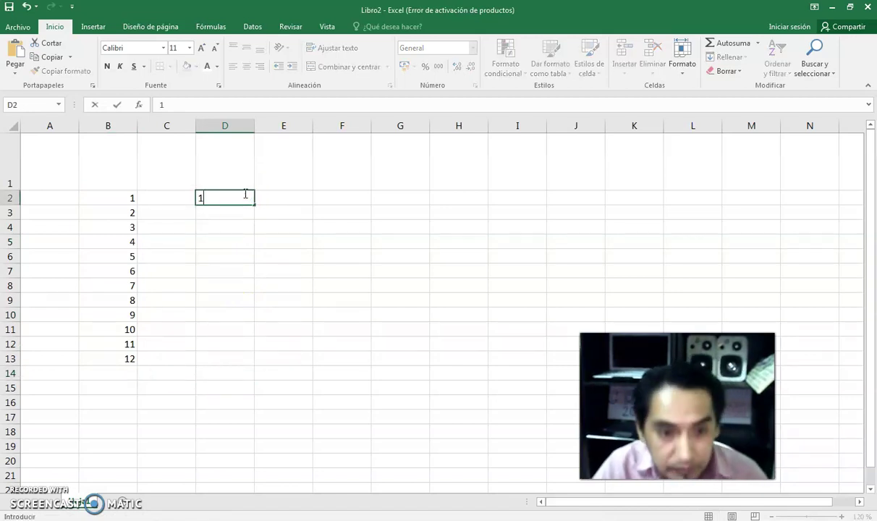
pyautogui.click(244, 213)
pyautogui.write('1')
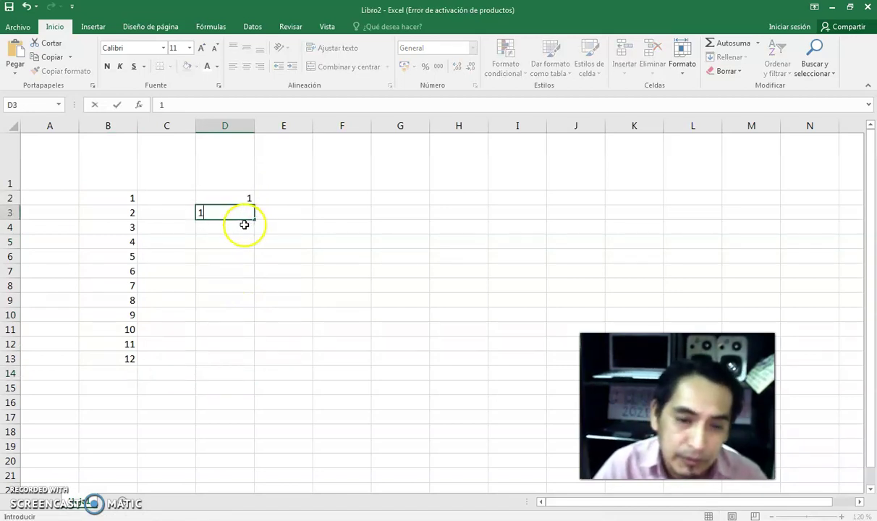
pyautogui.write('1')
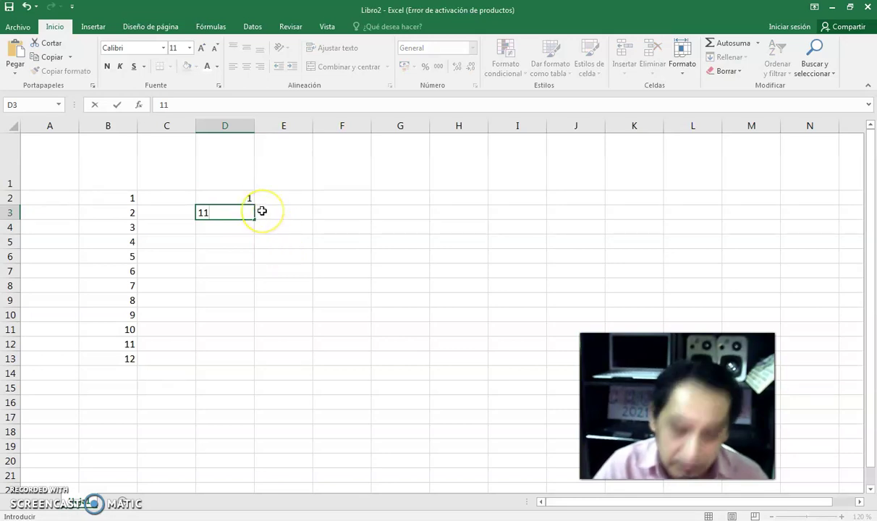
pyautogui.press('BackSpace')
pyautogui.click(294, 252)
pyautogui.moveTo(245, 197); pyautogui.dragTo(252, 359)
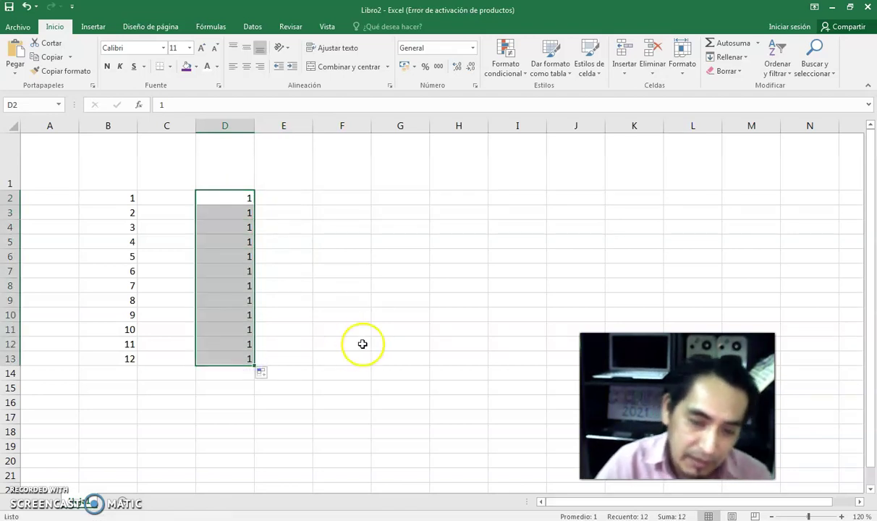
pyautogui.click(363, 343)
pyautogui.click(178, 198)
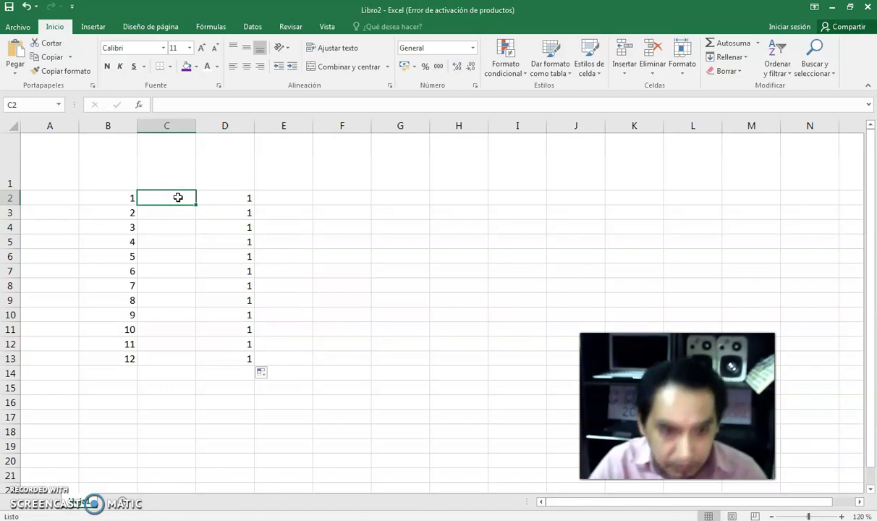
# Put an X in C2 and C3 and fill it down column C to row 13.
pyautogui.write('X')
pyautogui.click(180, 220)
pyautogui.write('XX')
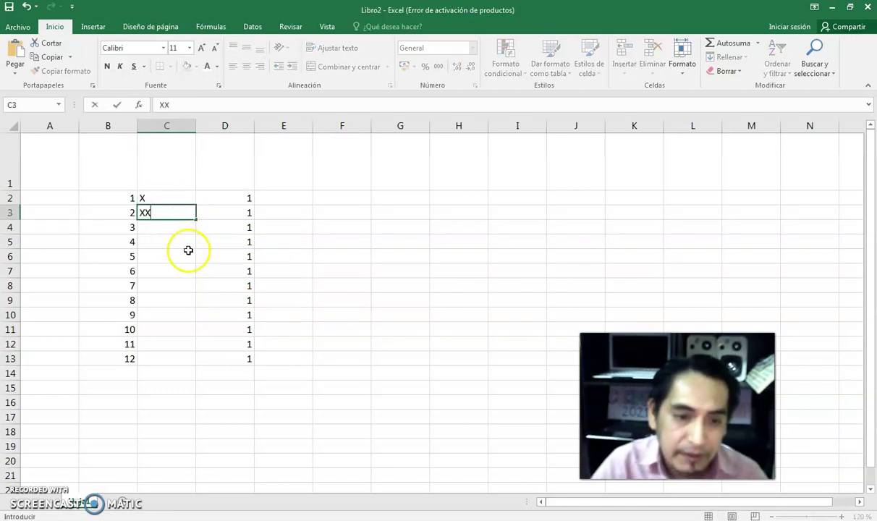
pyautogui.press('BackSpace')
pyautogui.click(188, 250)
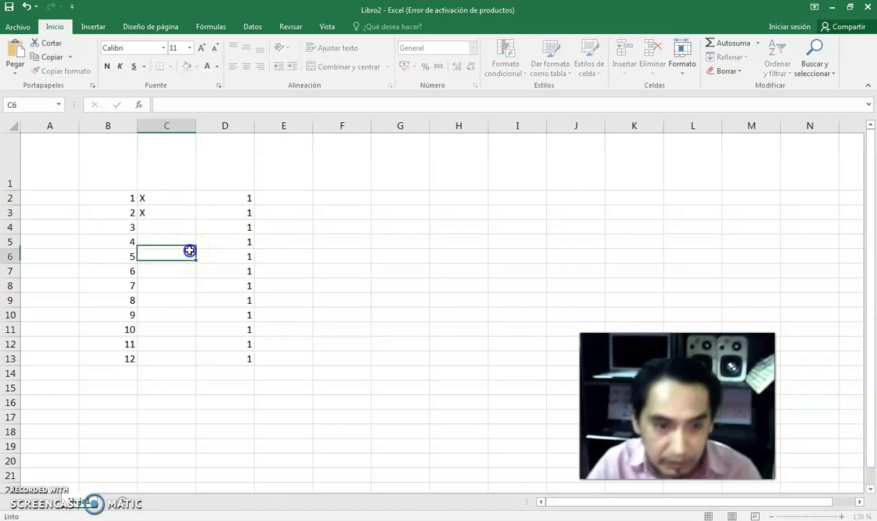
pyautogui.moveTo(186, 194)
pyautogui.mouseDown()
pyautogui.moveTo(186, 225)
pyautogui.moveTo(182, 211)
pyautogui.moveTo(196, 234)
pyautogui.moveTo(197, 362)
pyautogui.mouseUp()
pyautogui.click(205, 201)
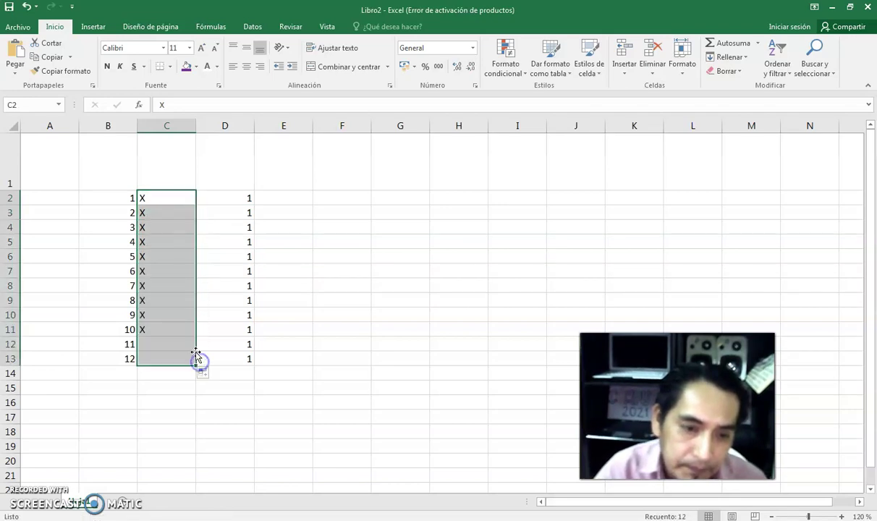
pyautogui.click(353, 354)
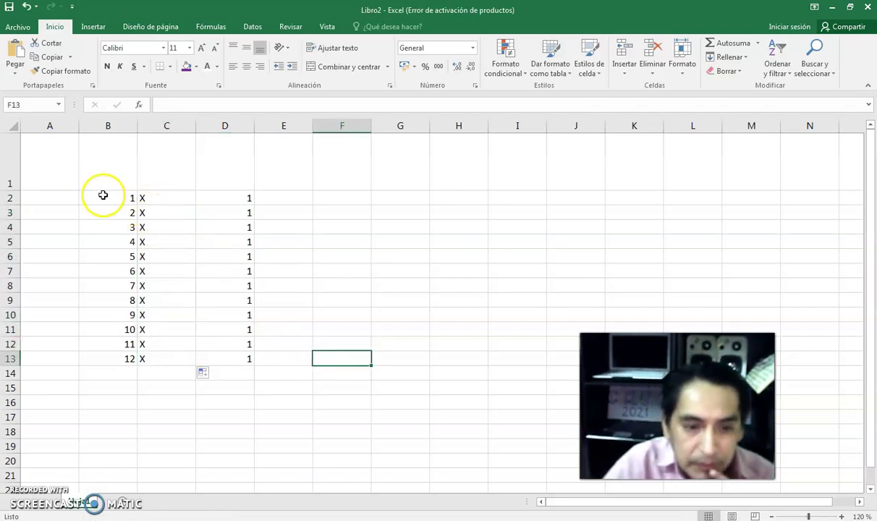
# Centre the contents of the table range B2:D13.
pyautogui.moveTo(102, 194); pyautogui.dragTo(246, 363)
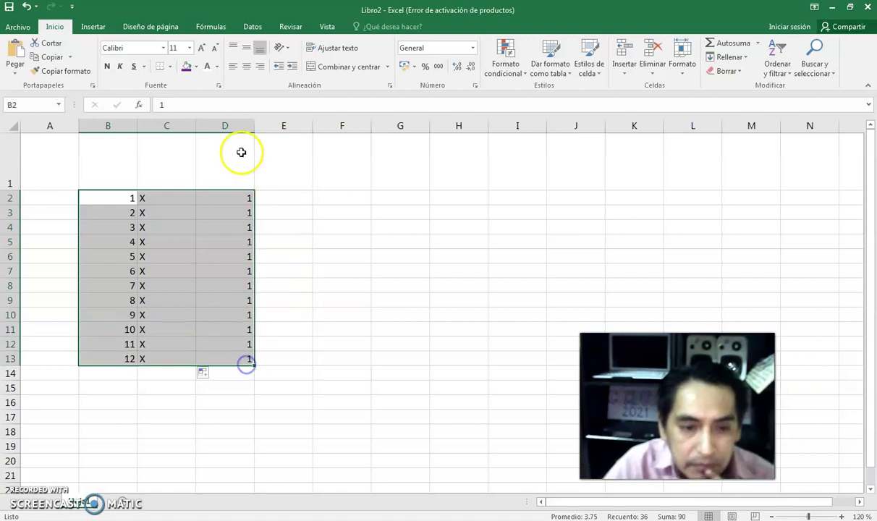
pyautogui.click(246, 66)
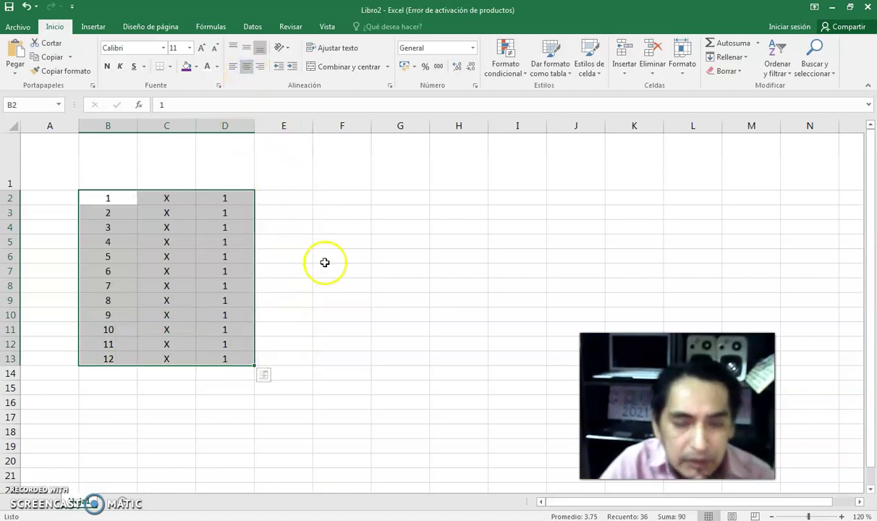
pyautogui.click(324, 258)
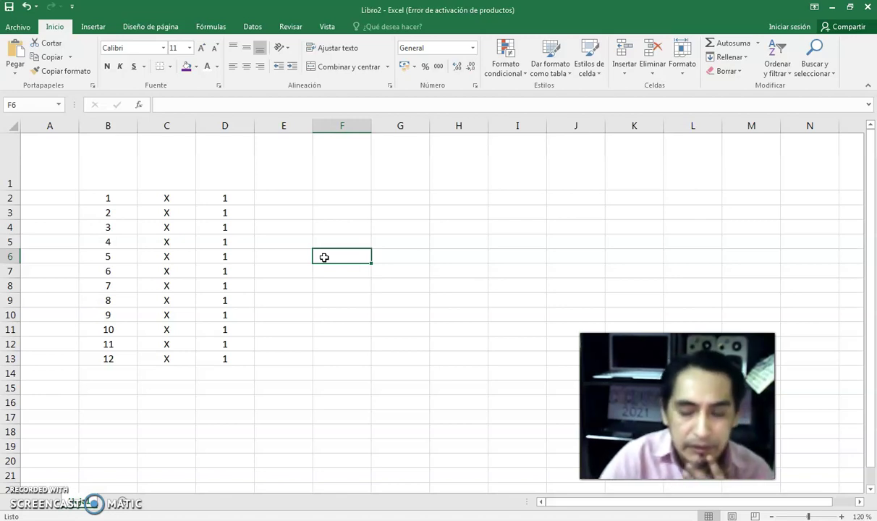
# Type = in E2, try references F1, C1, F9 and H5, then erase the formula.
pyautogui.click(289, 203)
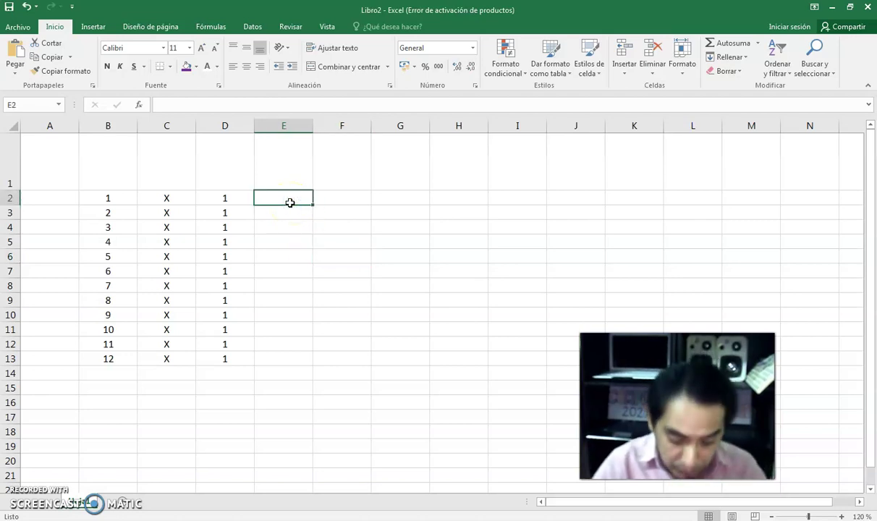
pyautogui.write('=')
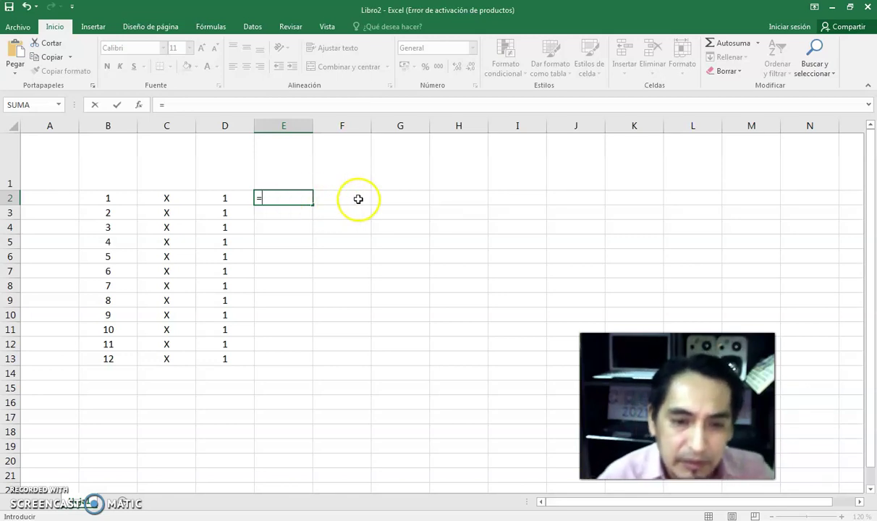
pyautogui.click(351, 165)
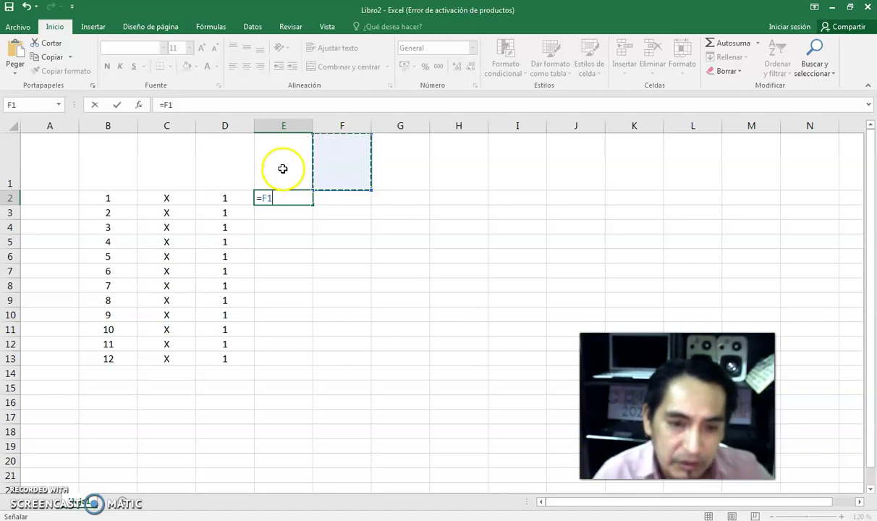
pyautogui.click(174, 158)
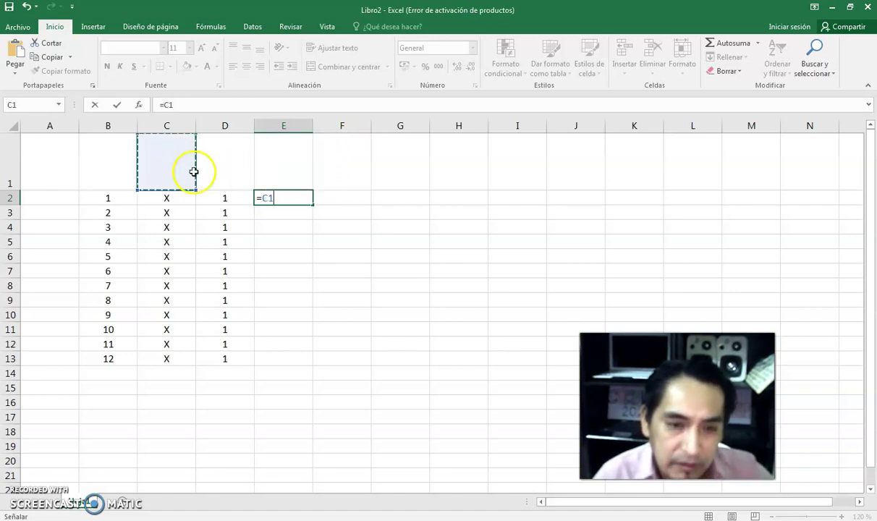
pyautogui.click(356, 297)
pyautogui.click(449, 246)
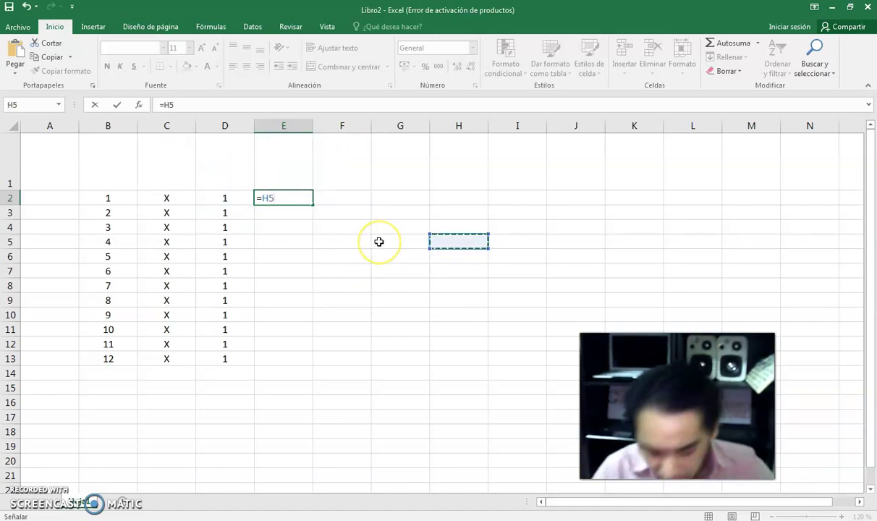
pyautogui.press('BackSpace')
pyautogui.press('BackSpace')
pyautogui.press('BackSpace')
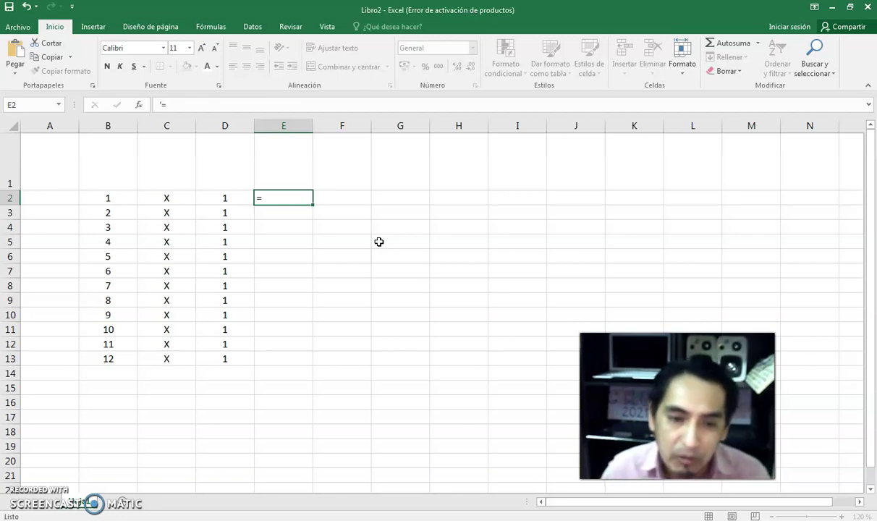
# Enter '= as text in E2 and E3 and fill it down to E13.
pyautogui.press('Return')
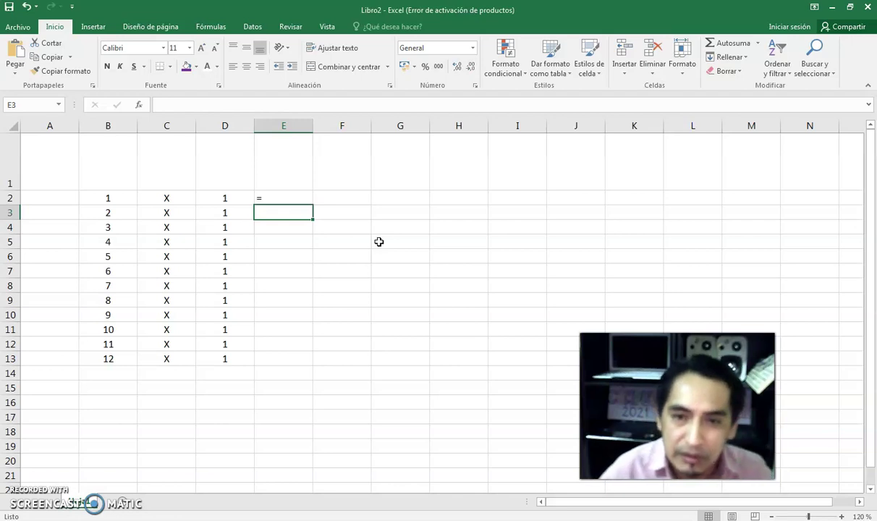
pyautogui.write("'=")
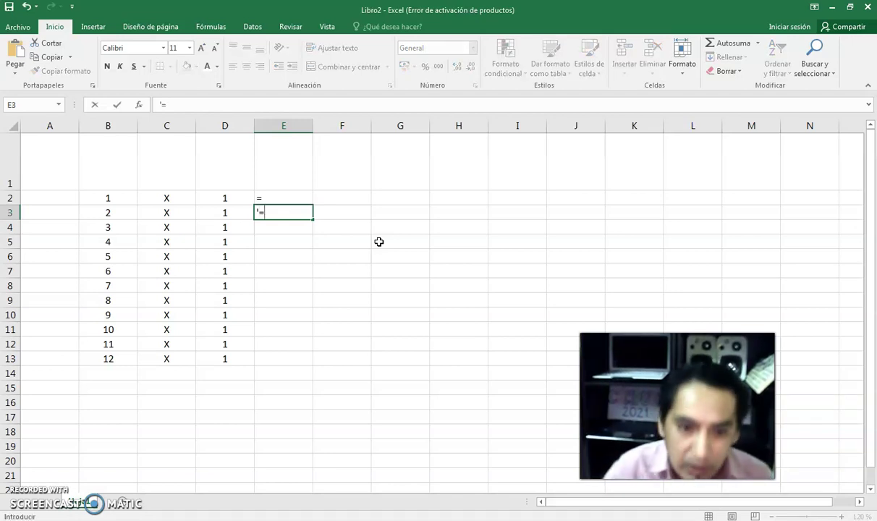
pyautogui.press('Return')
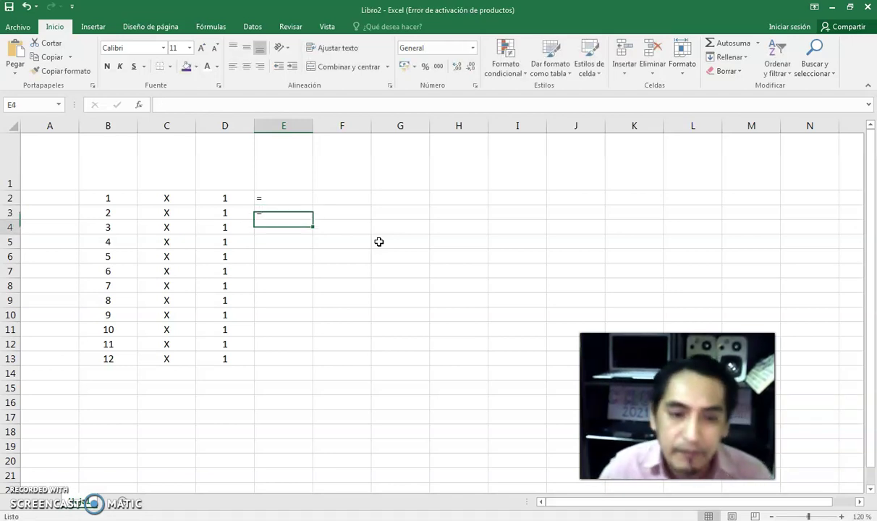
pyautogui.click(304, 226)
pyautogui.moveTo(285, 197)
pyautogui.mouseDown()
pyautogui.moveTo(311, 313)
pyautogui.moveTo(307, 362)
pyautogui.mouseUp()
pyautogui.moveTo(425, 349); pyautogui.dragTo(425, 349)
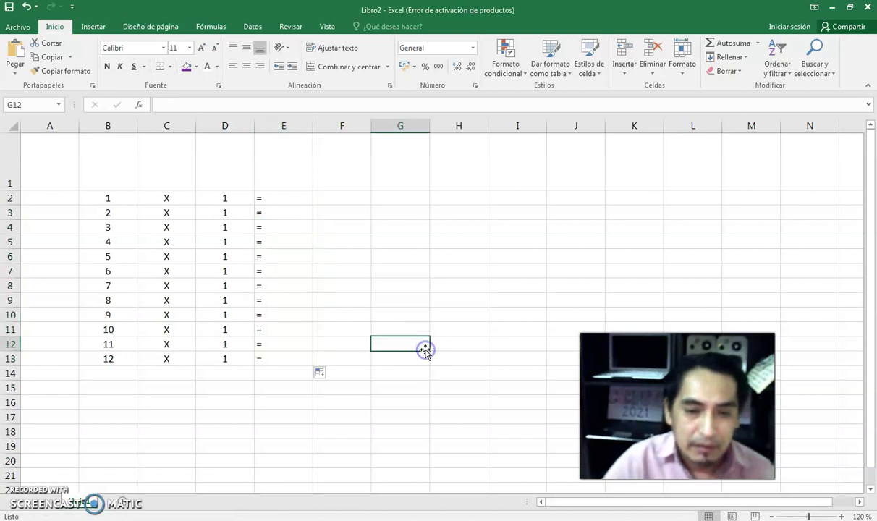
pyautogui.click(397, 336)
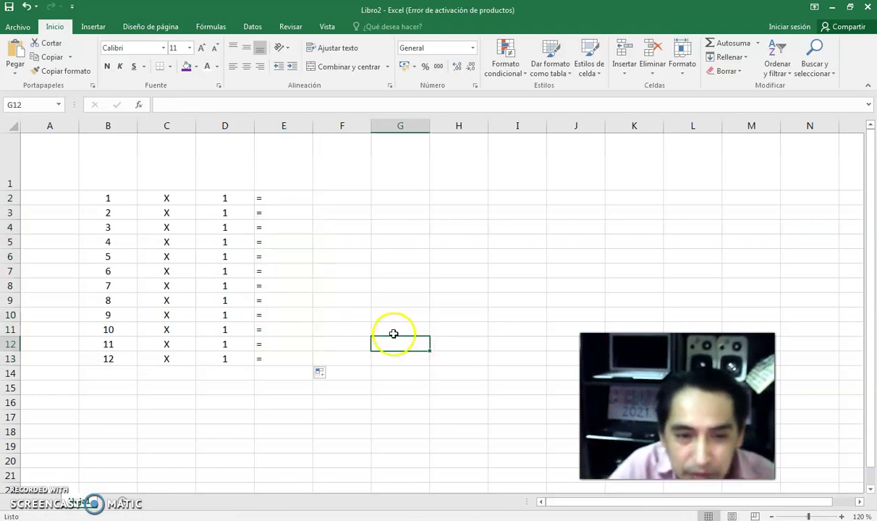
# Centre the equals signs in E2:E13.
pyautogui.moveTo(288, 200); pyautogui.dragTo(299, 358)
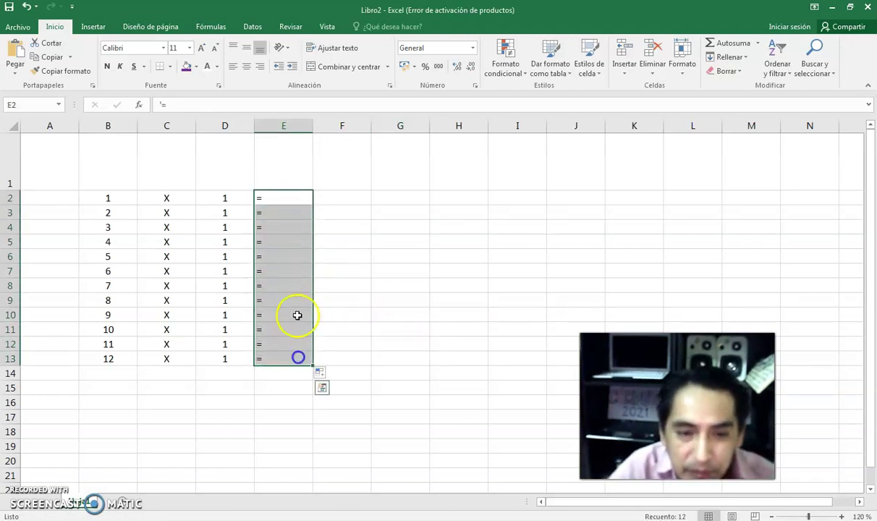
pyautogui.click(246, 66)
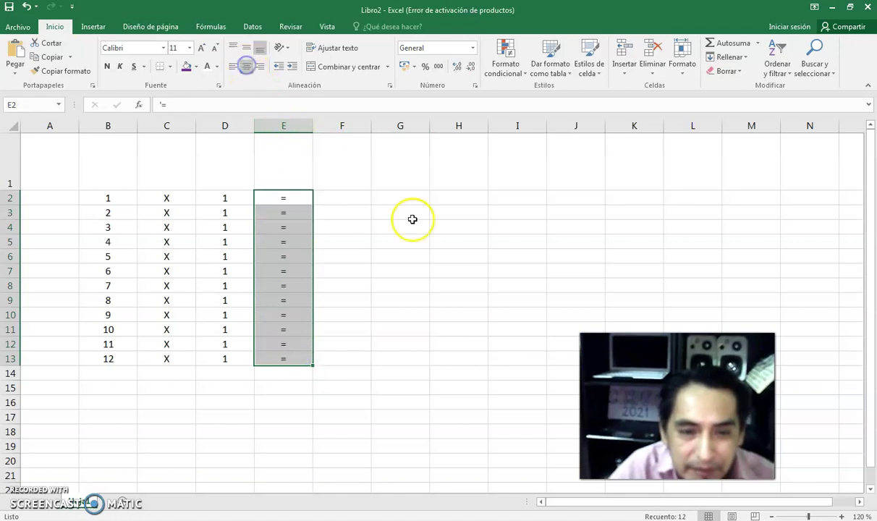
pyautogui.click(440, 244)
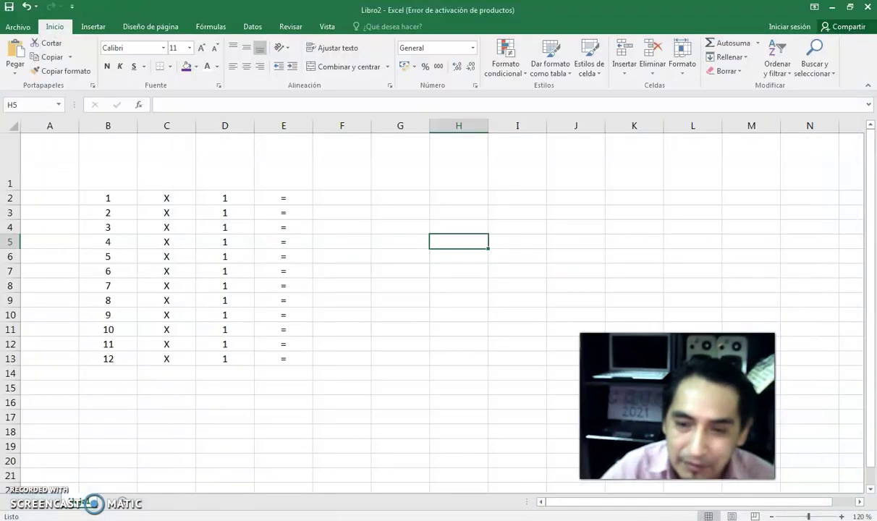
# Switch to the Teclado keyboard picture in Photo Viewer.
pyautogui.hotkey('alt', 'Tab')
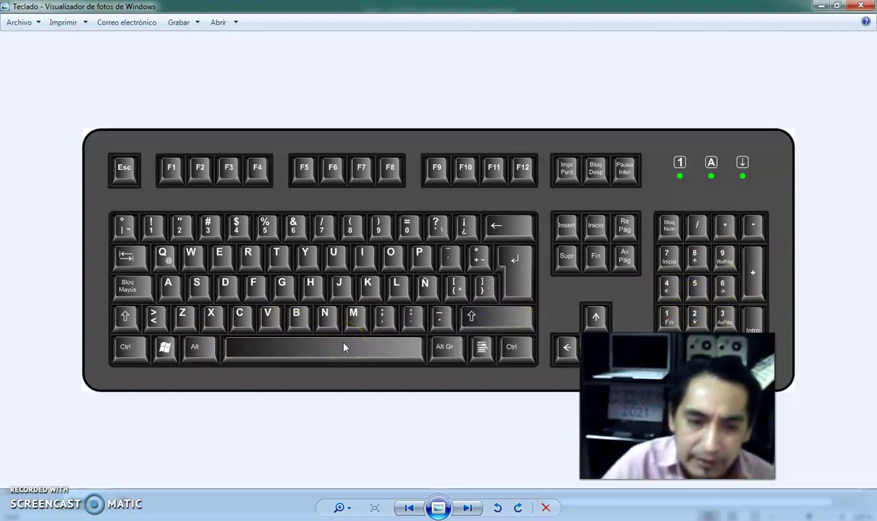
# Minimize the keyboard picture, enter a ♥ symbol, and switch to the single-quote ASCII search results.
pyautogui.click(822, 11)
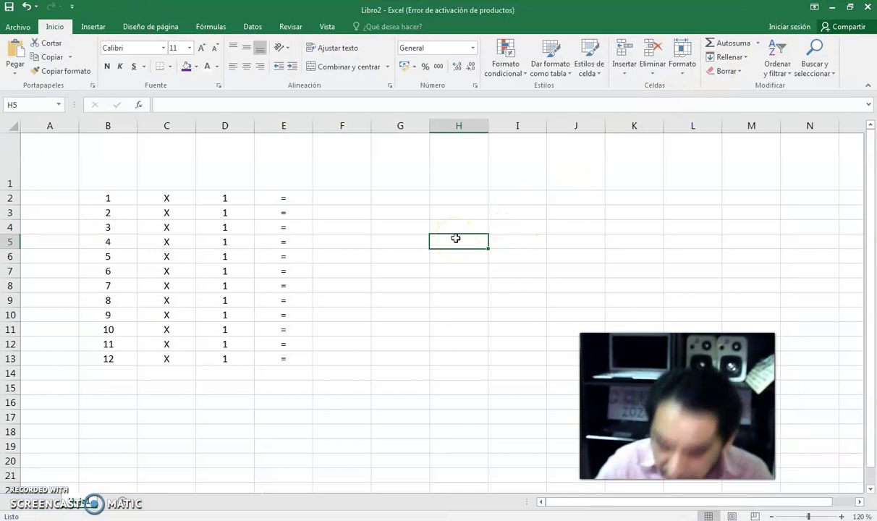
pyautogui.write('♥')
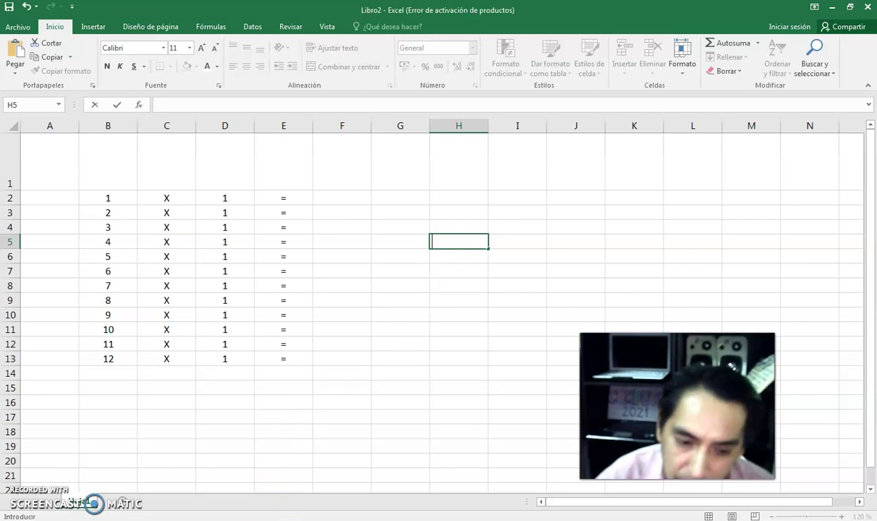
pyautogui.hotkey('alt', 'Tab')
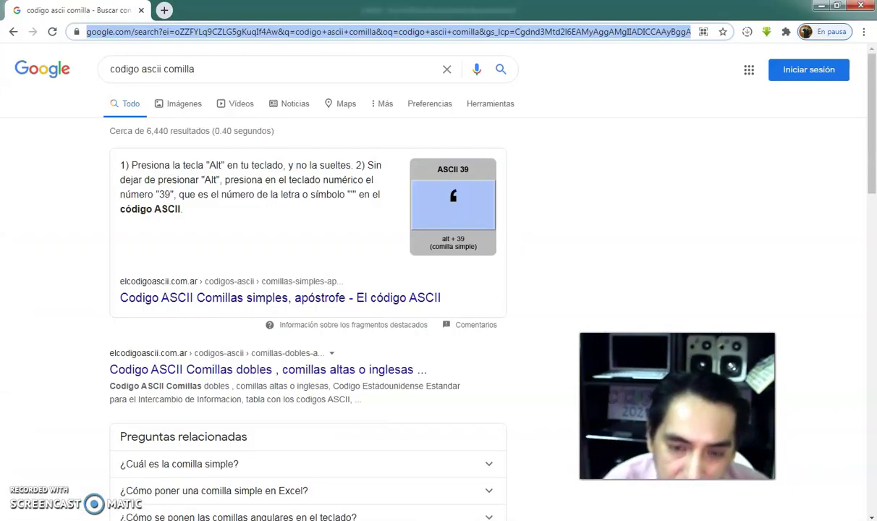
# Switch back to Libro2 in Excel and erase the test characters typed in H5.
pyautogui.hotkey('alt', 'Tab')
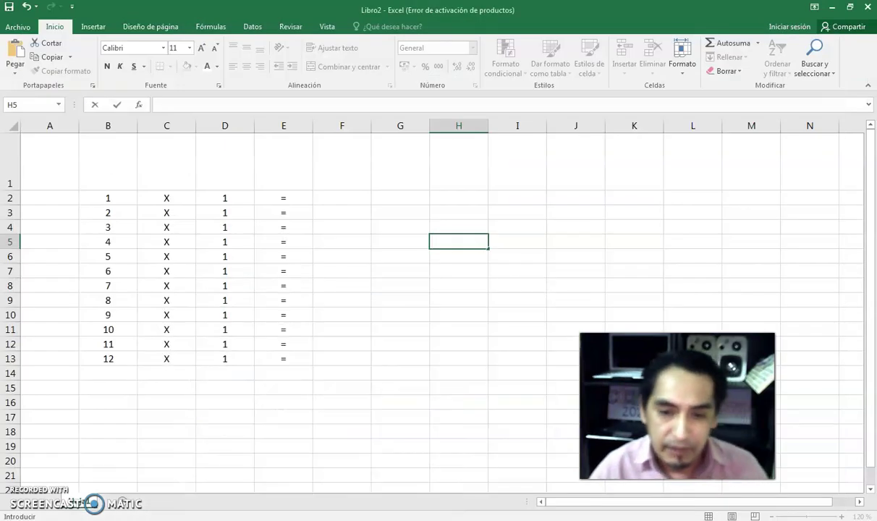
pyautogui.press('alt')
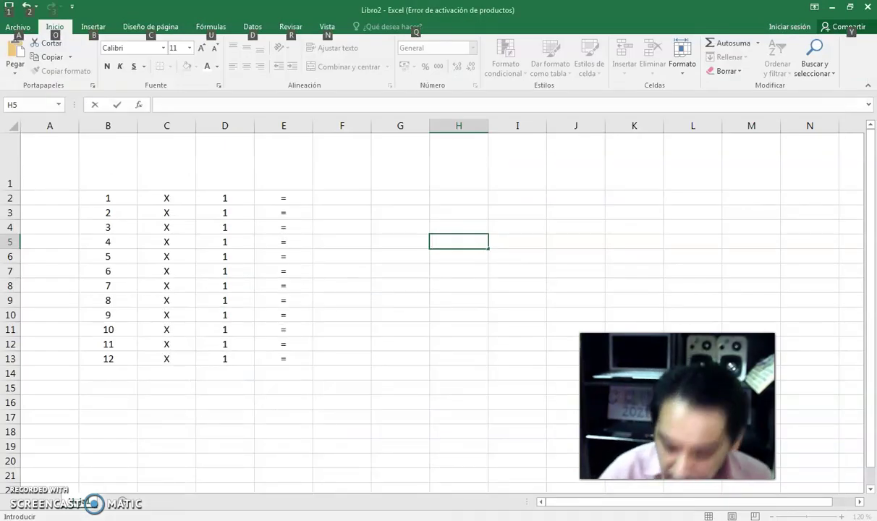
pyautogui.press('alt')
pyautogui.write('IGUA')
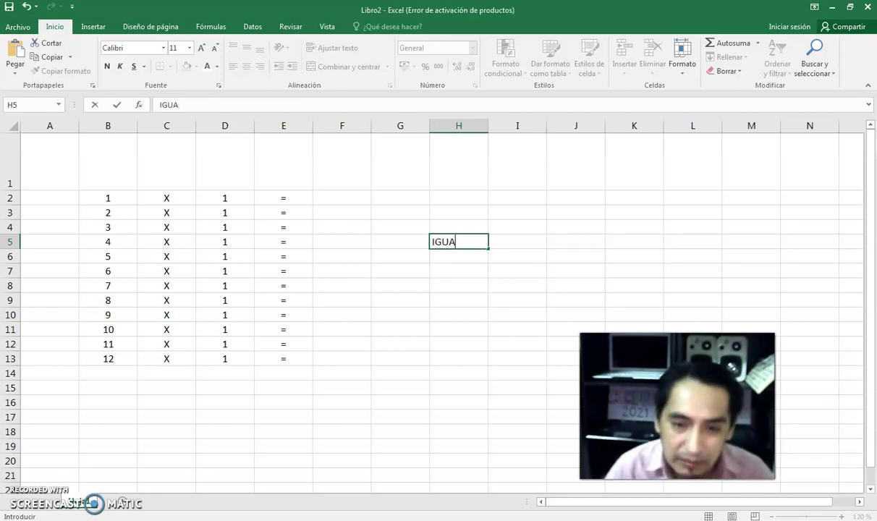
pyautogui.press('BackSpace')
pyautogui.press('BackSpace')
pyautogui.press('BackSpace')
pyautogui.write('igua')
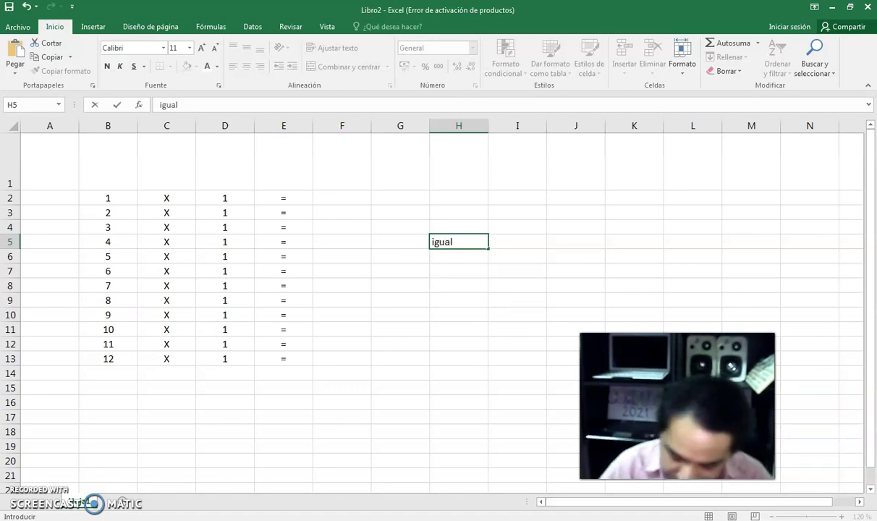
pyautogui.press('BackSpace')
pyautogui.press('BackSpace')
pyautogui.press('BackSpace')
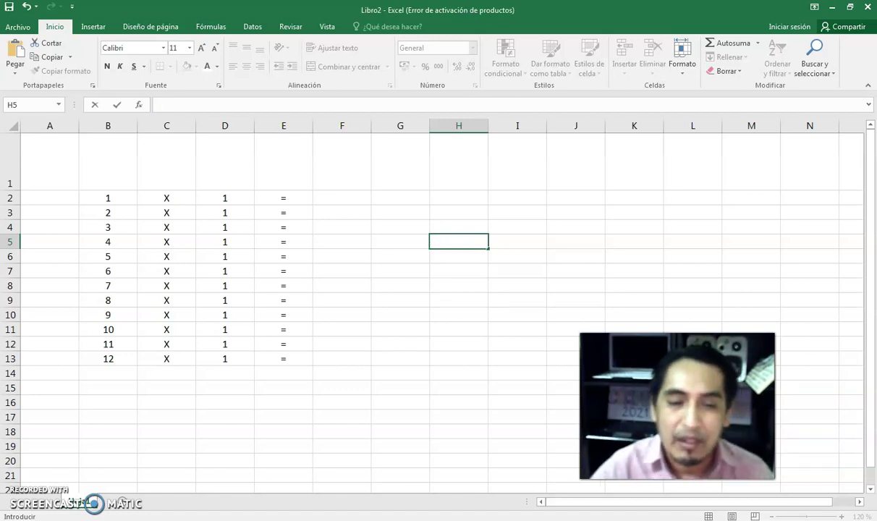
# Enter the formulas =B2*D2 in F2 and =B3*D3 in F3.
pyautogui.click(341, 200)
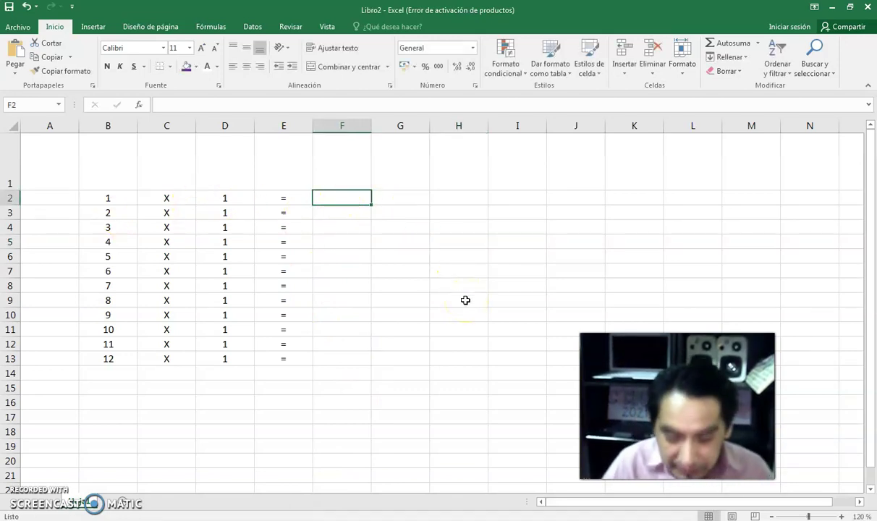
pyautogui.write('=')
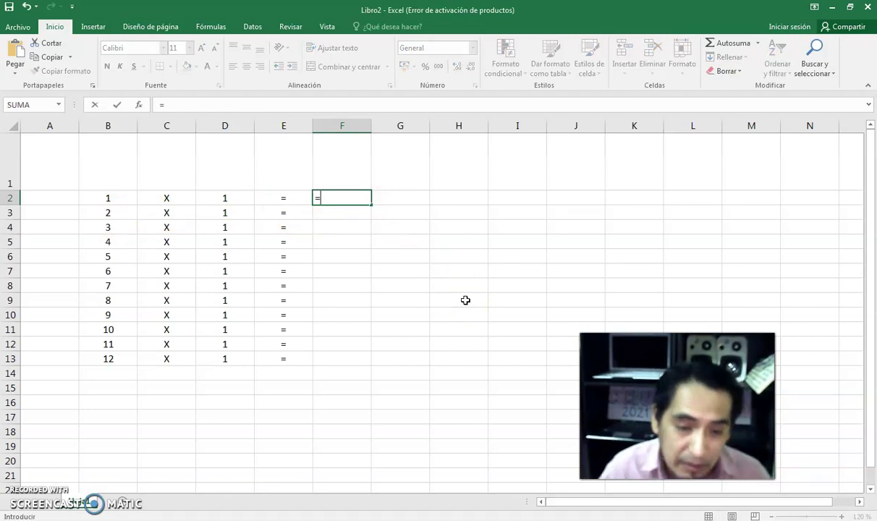
pyautogui.click(99, 194)
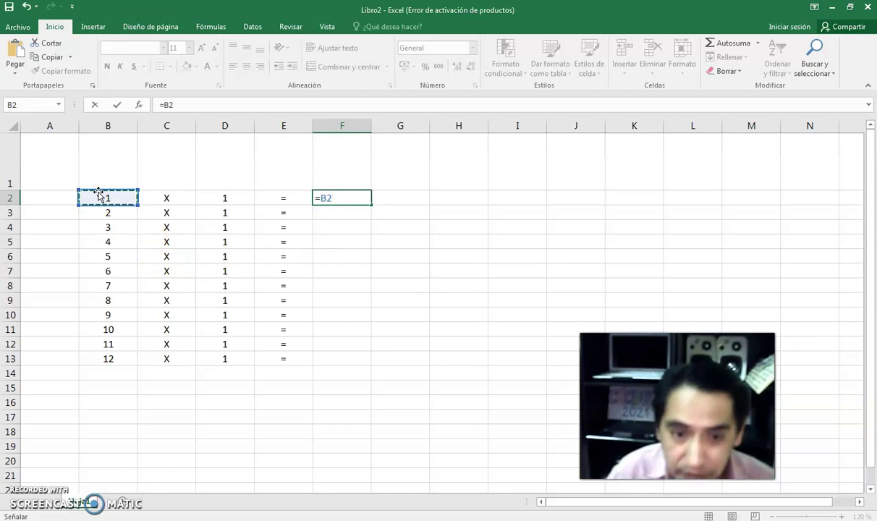
pyautogui.write('*')
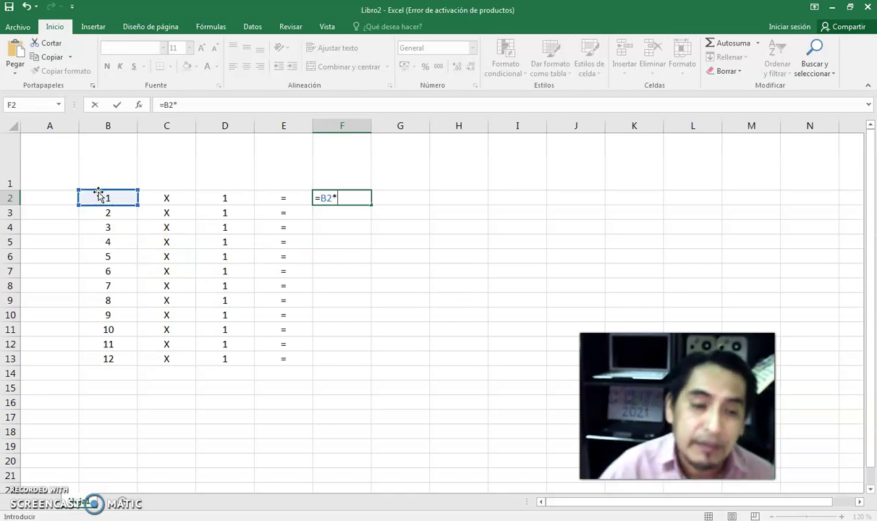
pyautogui.click(228, 199)
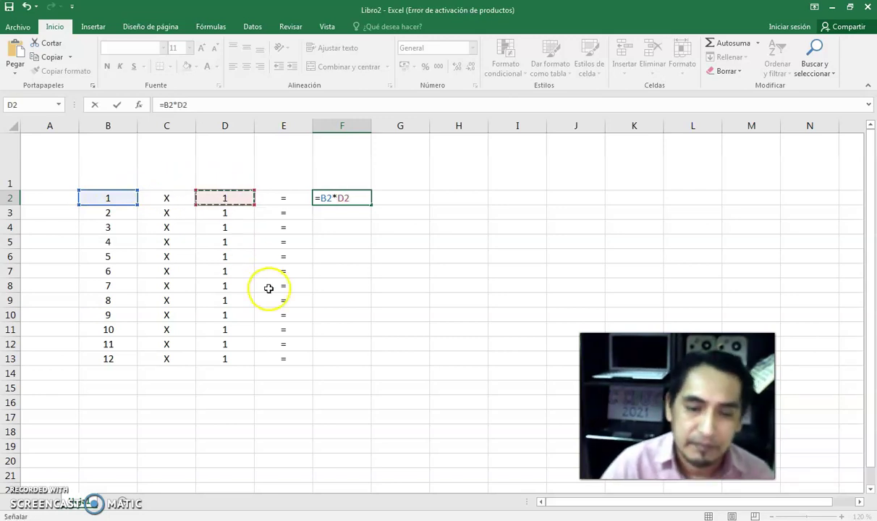
pyautogui.press('Return')
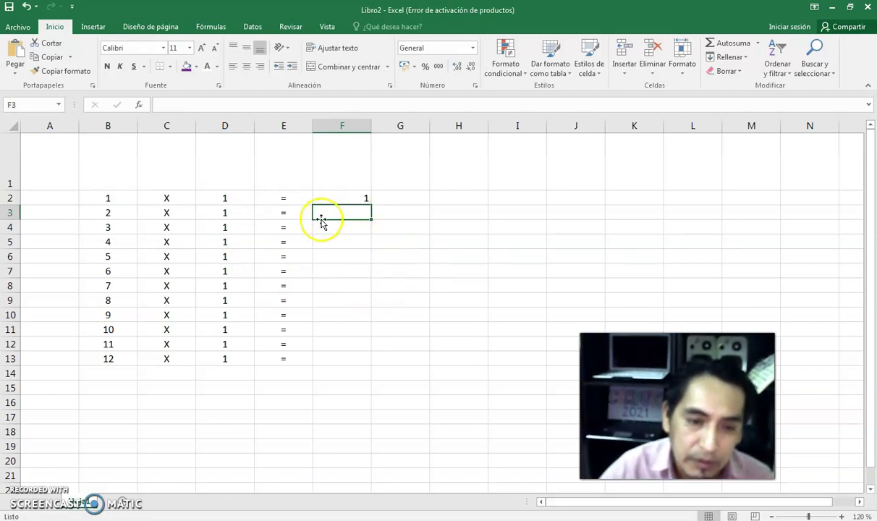
pyautogui.write('=')
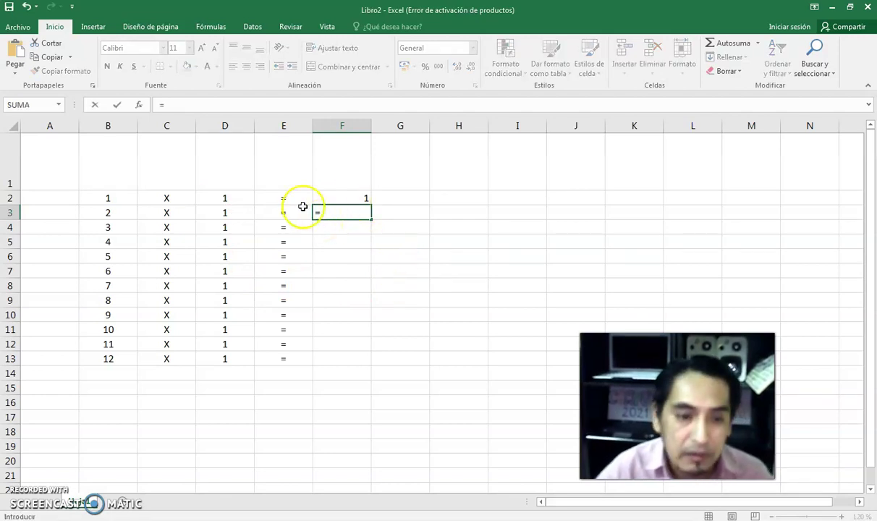
pyautogui.click(108, 215)
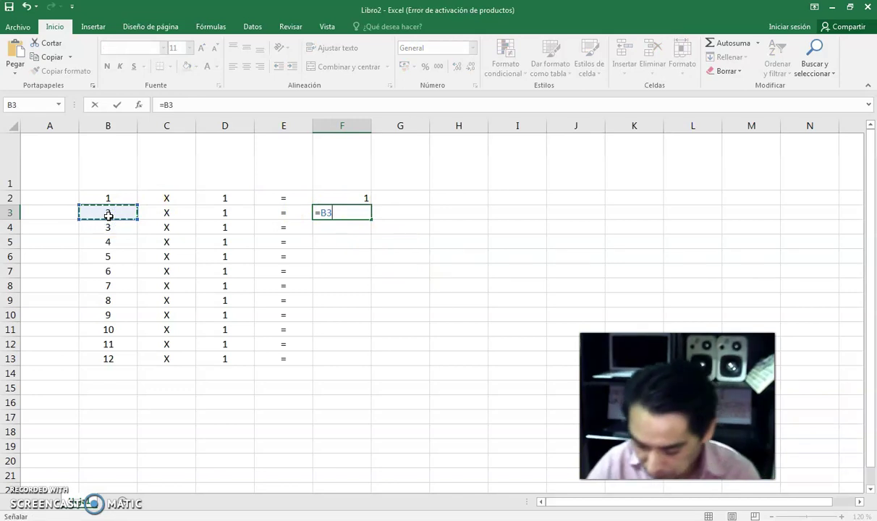
pyautogui.write('*')
pyautogui.click(225, 213)
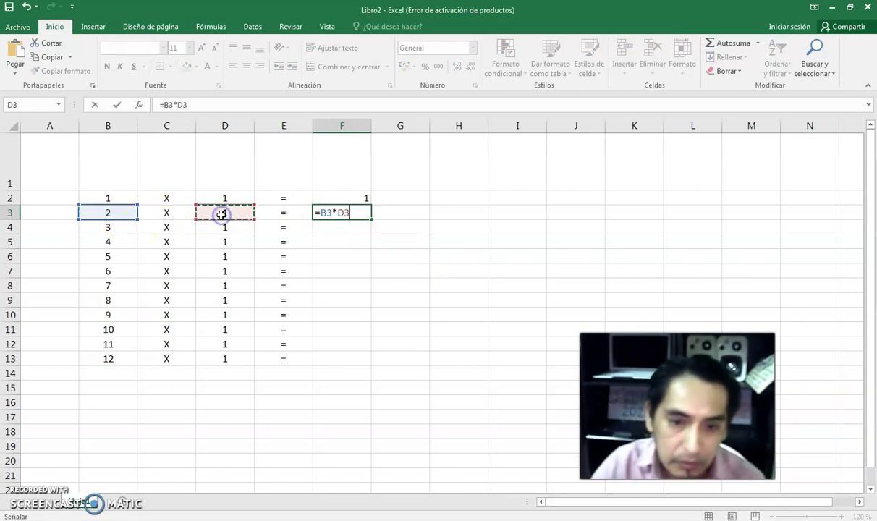
pyautogui.press('Return')
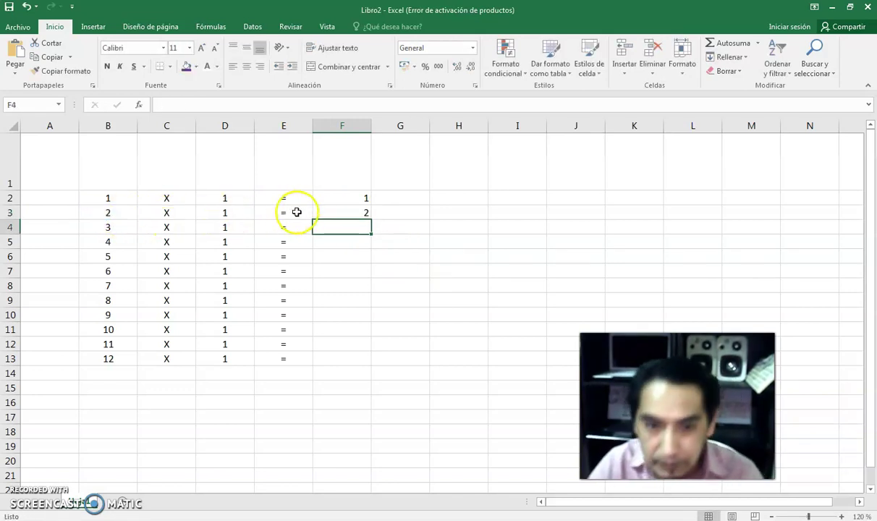
# Fill the product formula down to F13 and centre the results in F2:F13.
pyautogui.click(354, 210)
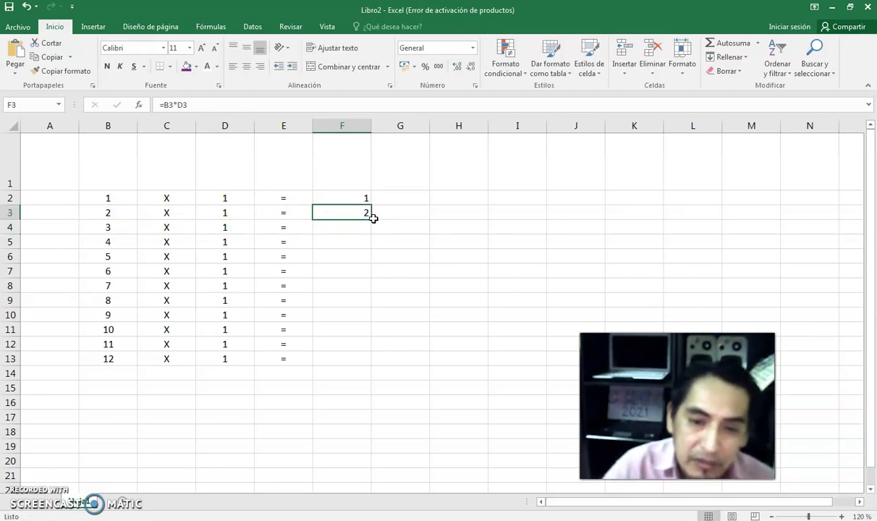
pyautogui.moveTo(369, 219); pyautogui.dragTo(368, 359)
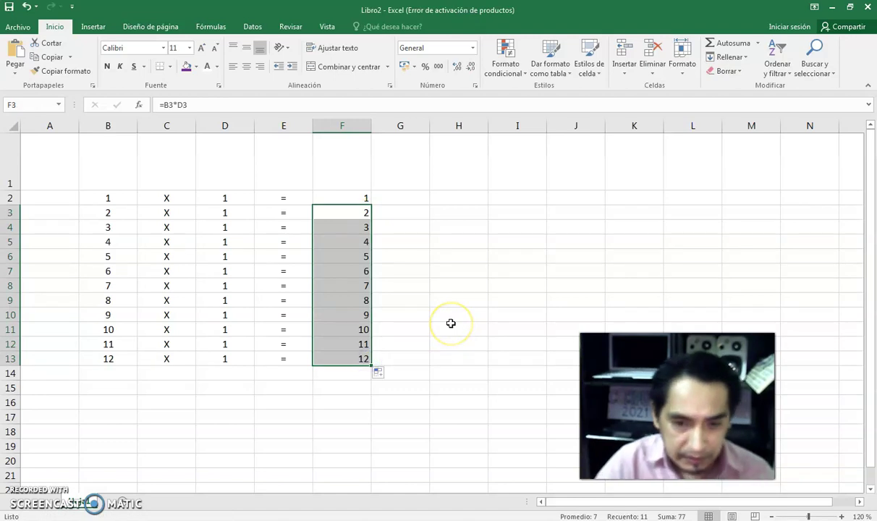
pyautogui.click(450, 323)
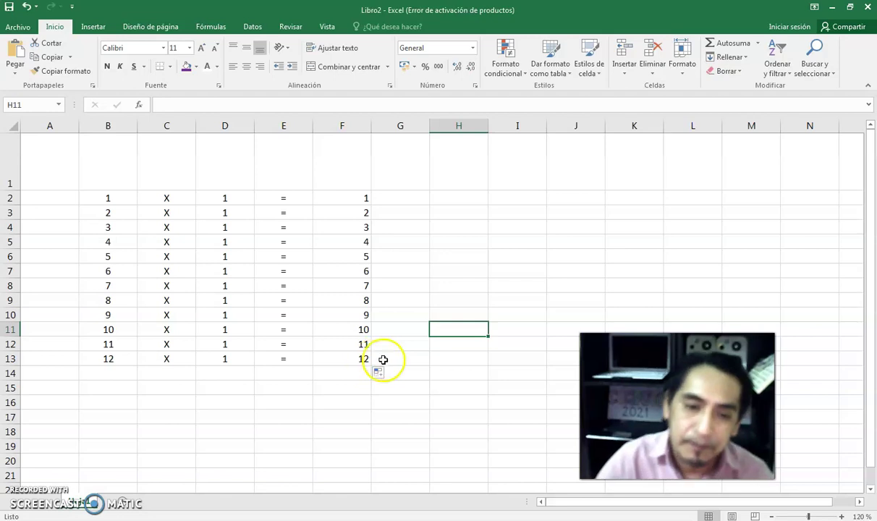
pyautogui.click(476, 239)
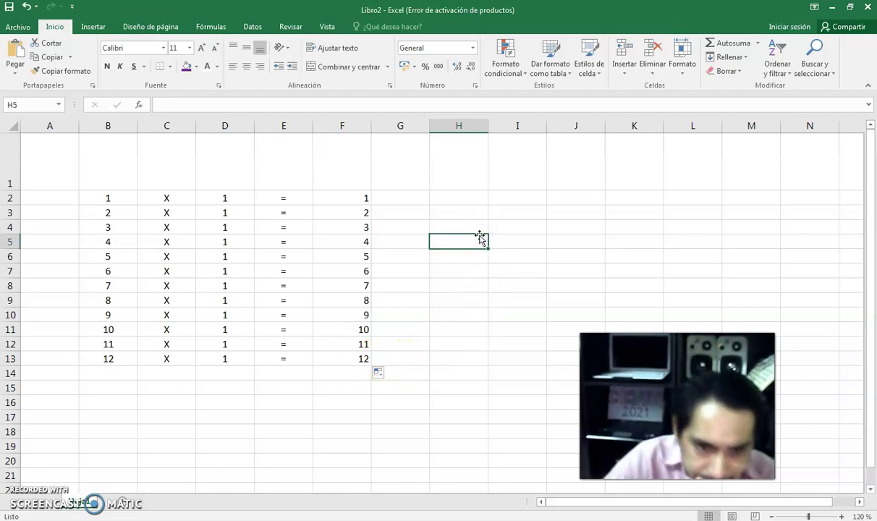
pyautogui.moveTo(344, 195); pyautogui.dragTo(344, 359)
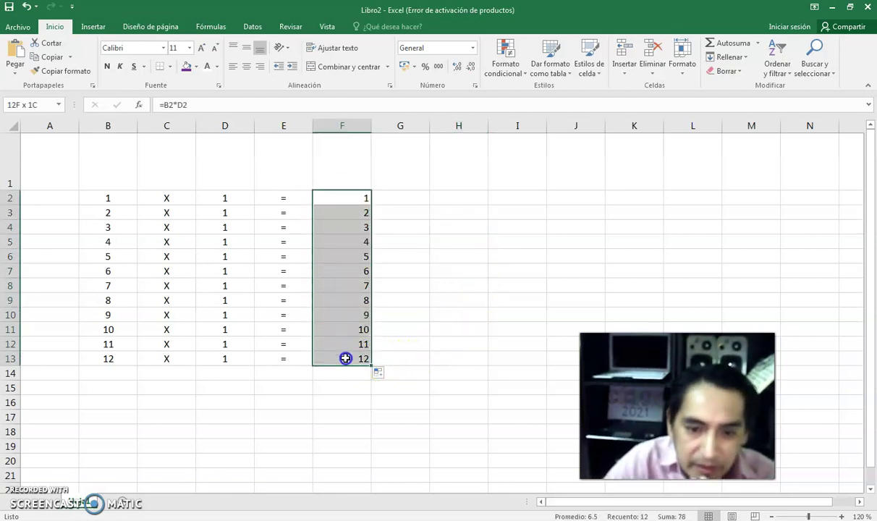
pyautogui.click(246, 65)
pyautogui.click(448, 231)
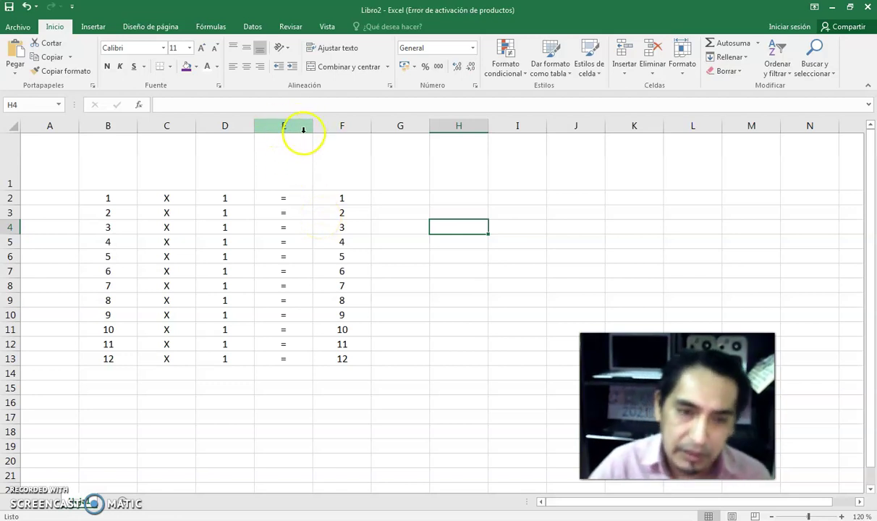
# Try narrowing columns B and C, then undo both width changes.
pyautogui.click(119, 124)
pyautogui.moveTo(137, 125); pyautogui.dragTo(111, 130)
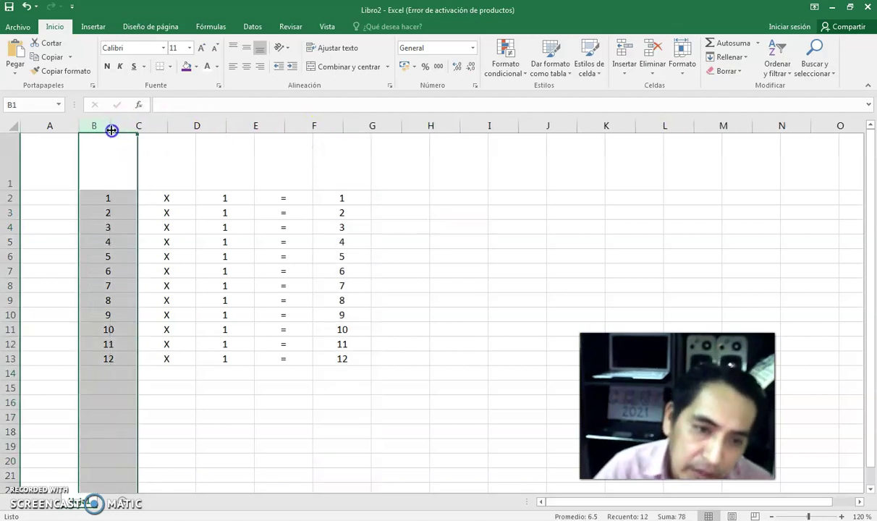
pyautogui.moveTo(166, 129); pyautogui.dragTo(142, 128)
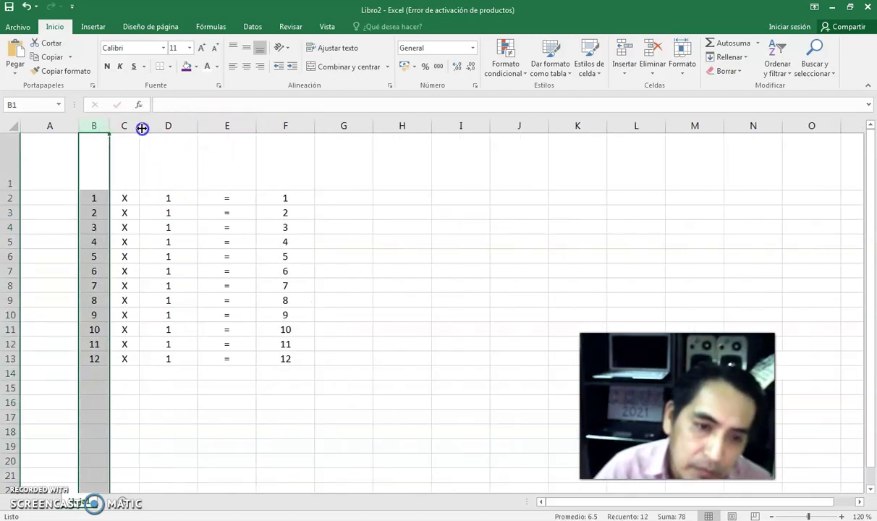
pyautogui.click(30, 9)
pyautogui.click(30, 10)
pyautogui.click(478, 275)
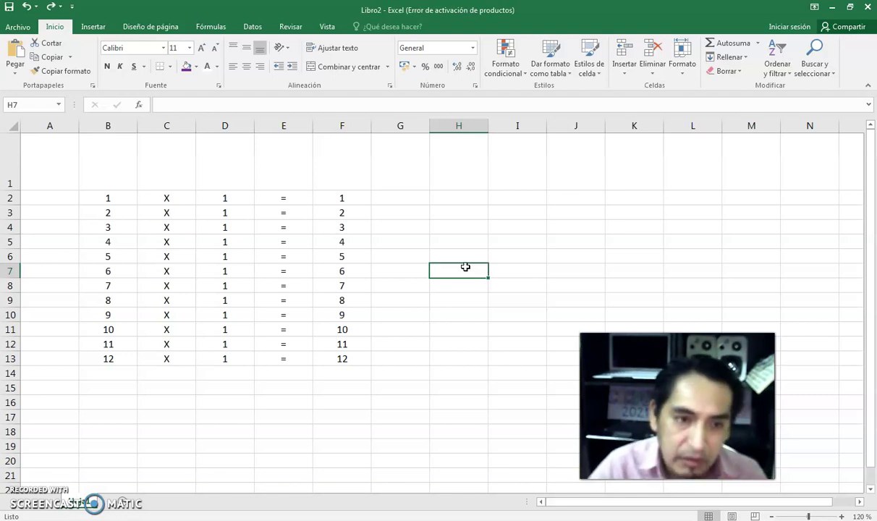
# Set columns B through F to a uniform width of 46 pixels.
pyautogui.click(119, 122)
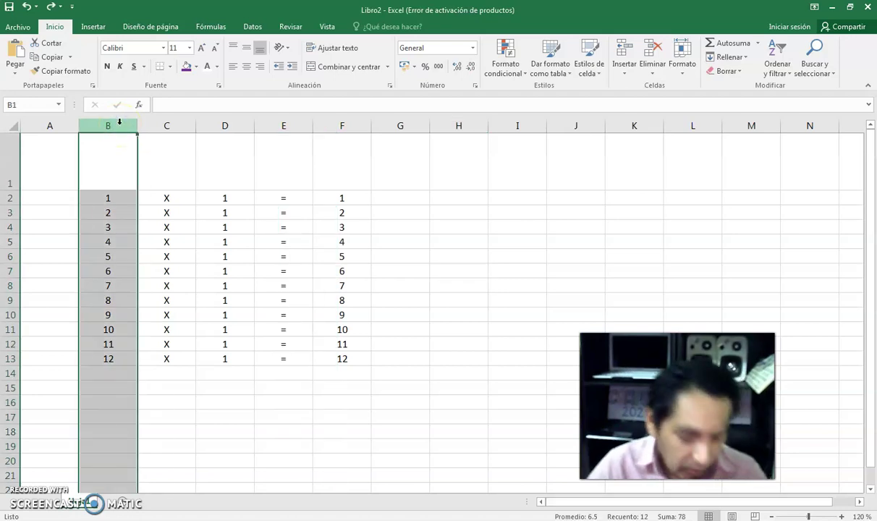
pyautogui.keyDown('shift'); pyautogui.click(352, 123); pyautogui.keyUp('shift')
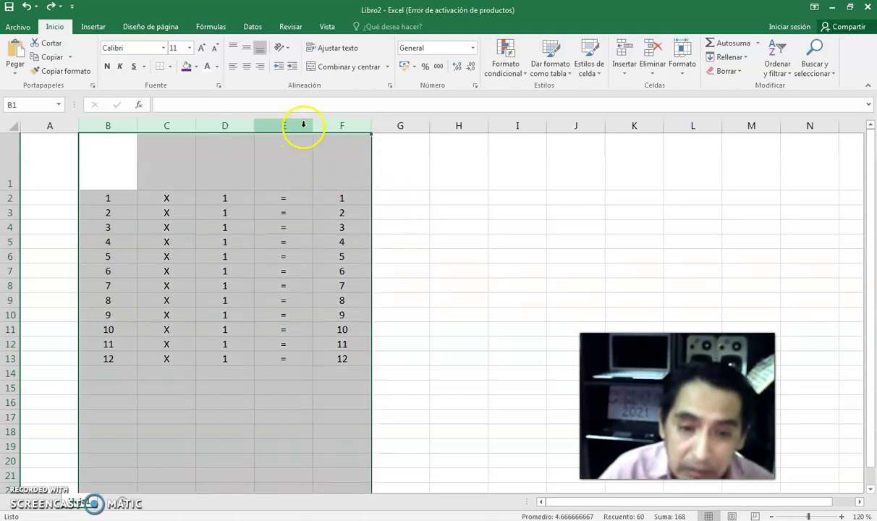
pyautogui.moveTo(312, 126); pyautogui.dragTo(287, 129)
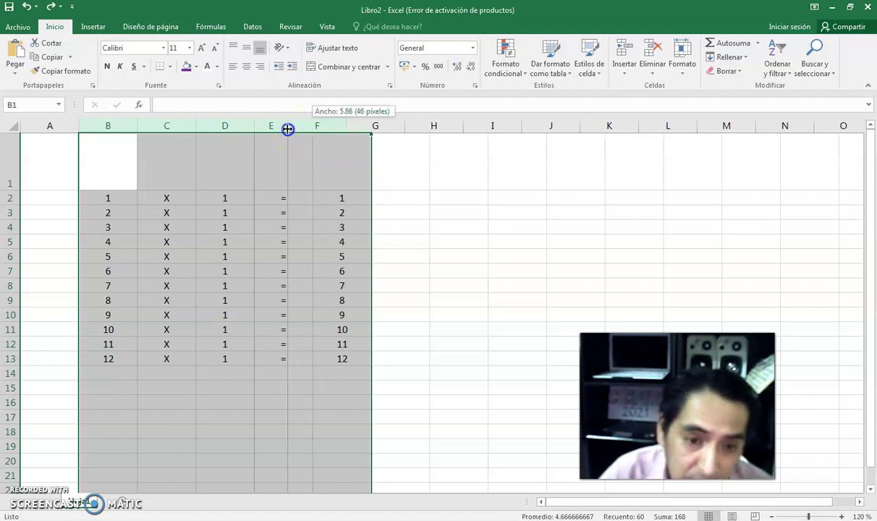
pyautogui.moveTo(287, 129); pyautogui.dragTo(287, 128)
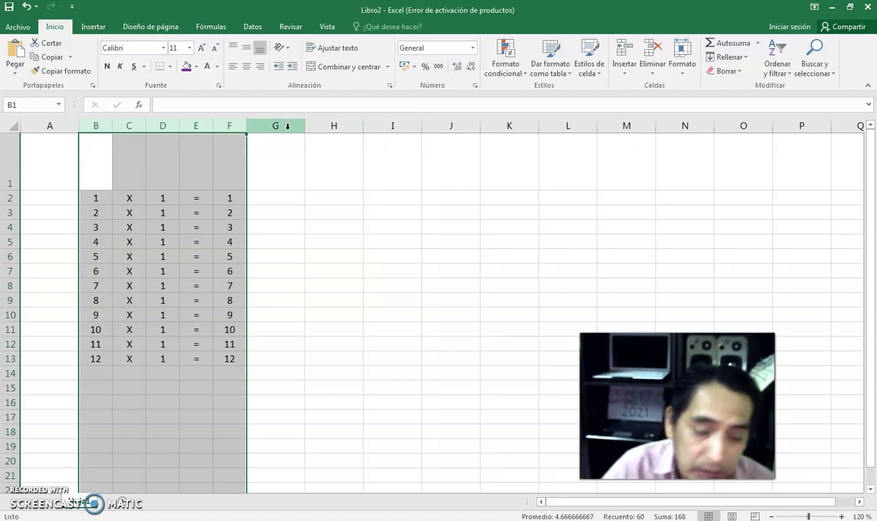
pyautogui.click(377, 226)
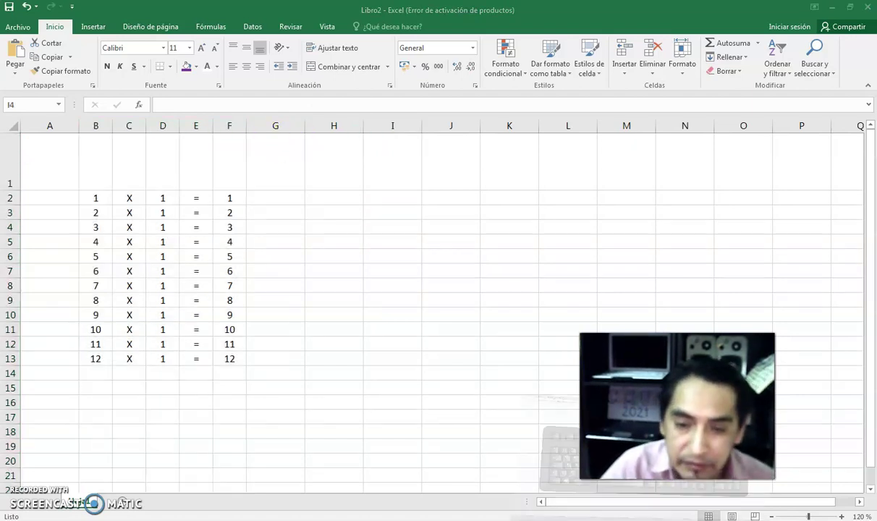
pyautogui.hotkey('alt', 'Tab')
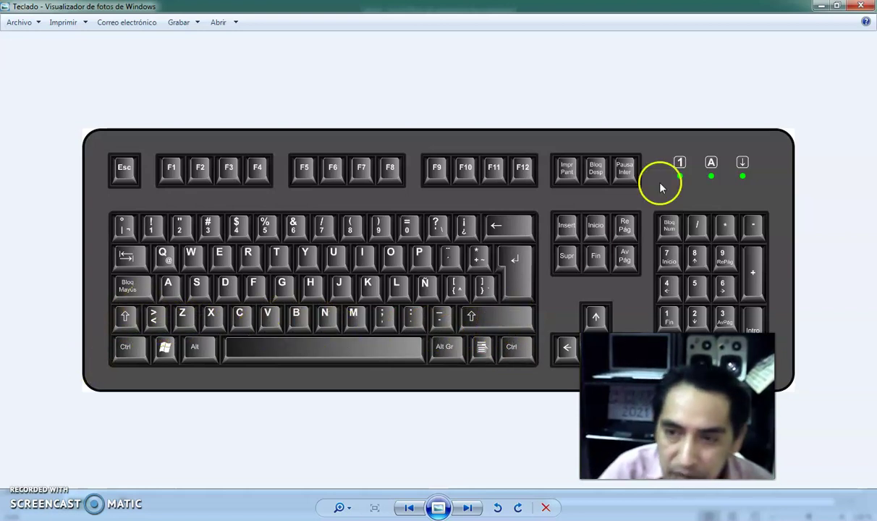
pyautogui.click(820, 6)
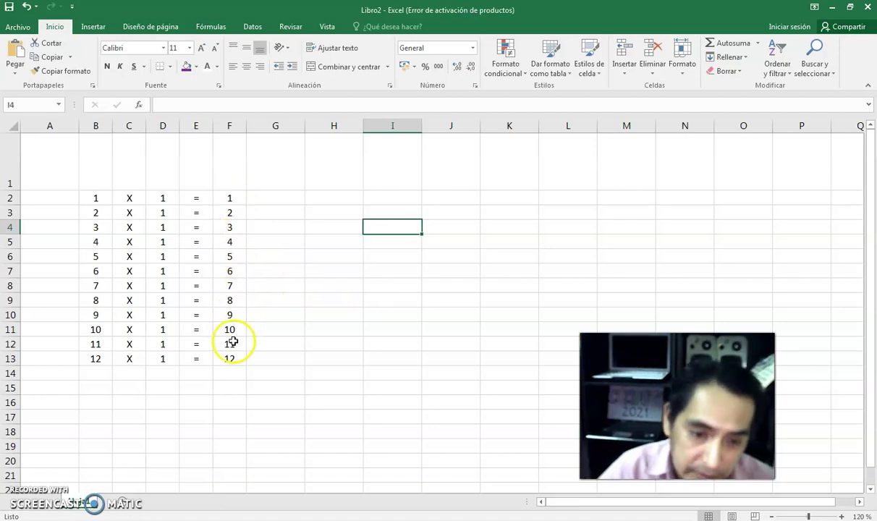
# Copy the B2:E13 block and paste it at H2, filling H2:K13.
pyautogui.moveTo(90, 198)
pyautogui.mouseDown()
pyautogui.moveTo(178, 322)
pyautogui.moveTo(186, 355)
pyautogui.mouseUp()
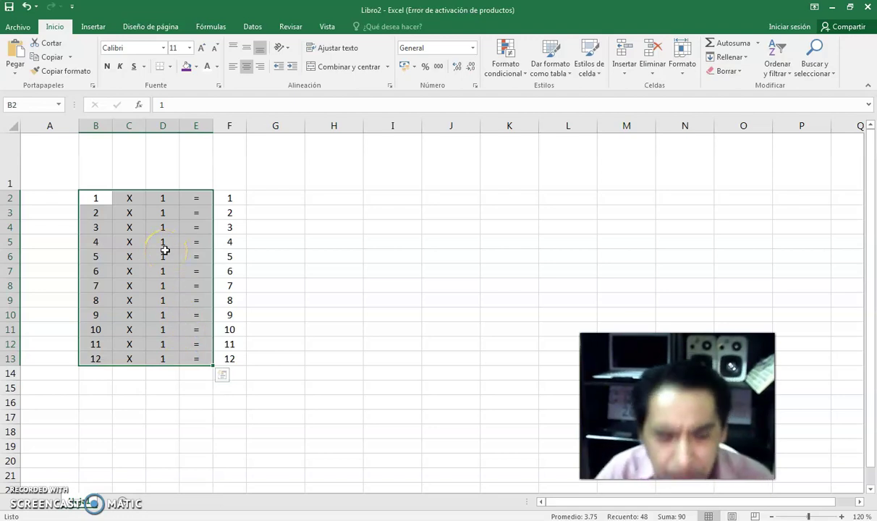
pyautogui.rightClick(91, 197)
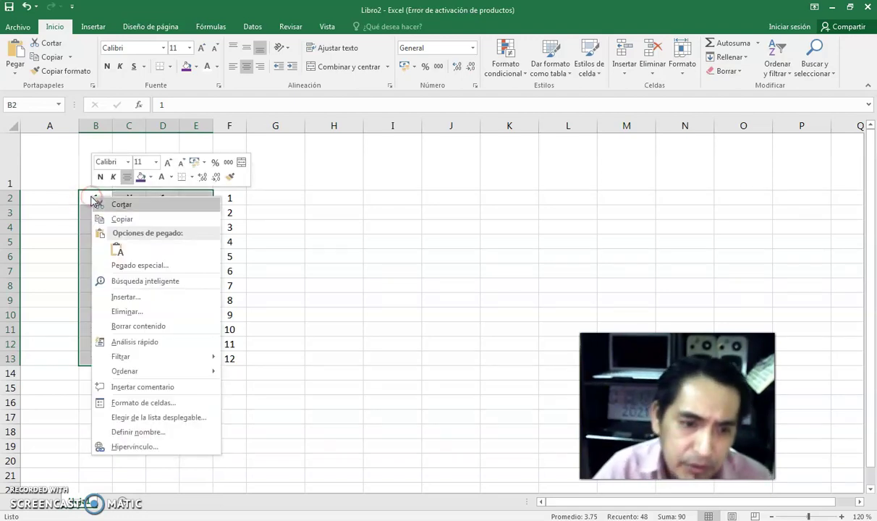
pyautogui.click(115, 218)
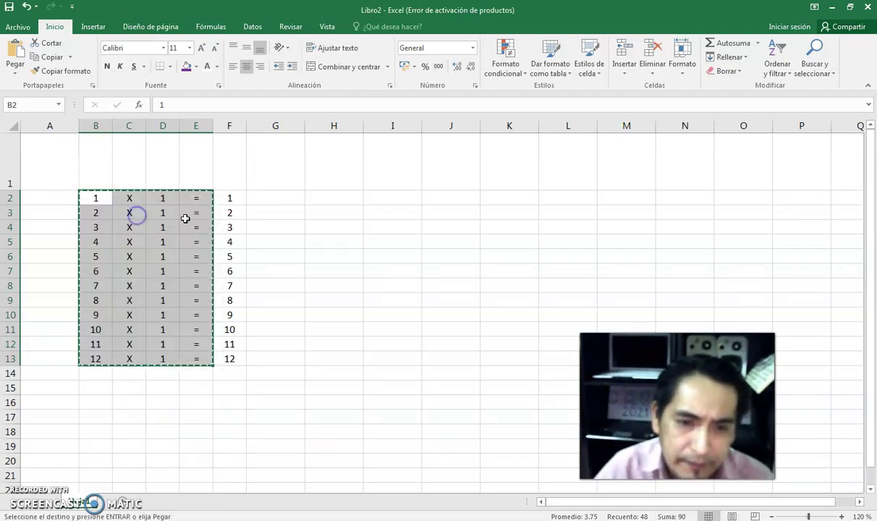
pyautogui.rightClick(340, 200)
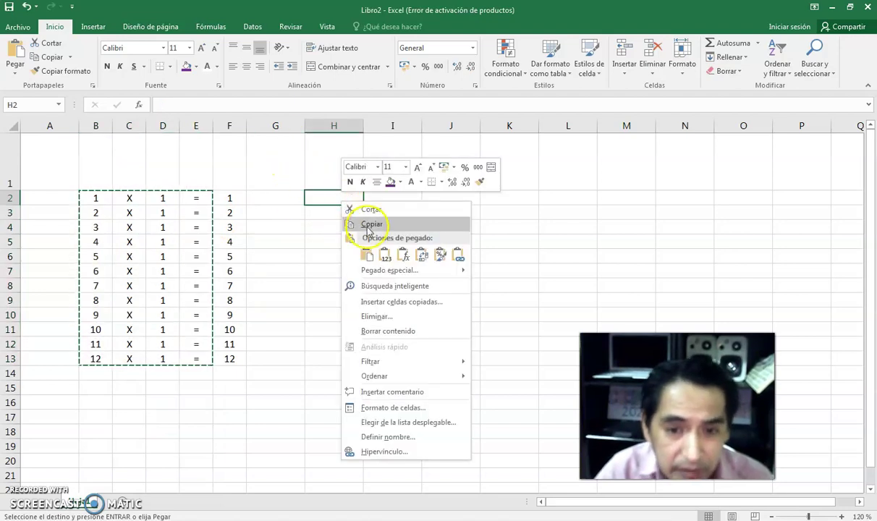
pyautogui.click(368, 254)
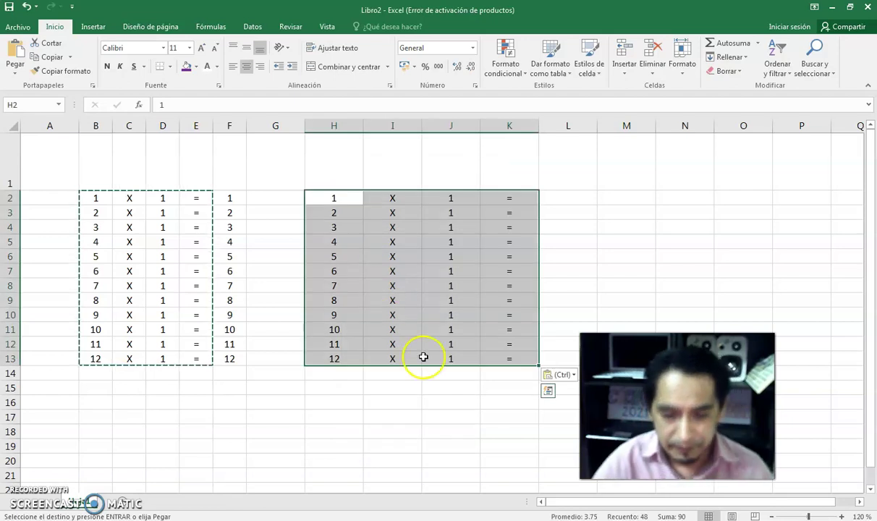
pyautogui.click(436, 394)
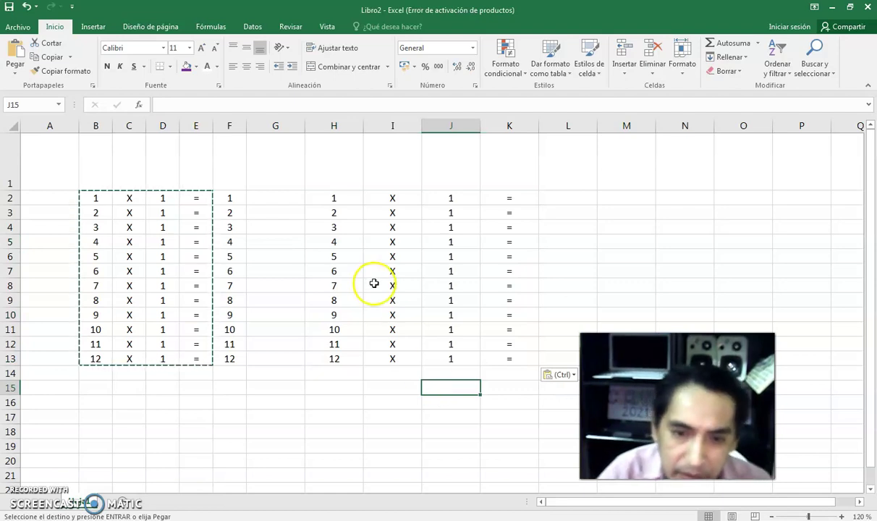
pyautogui.click(463, 199)
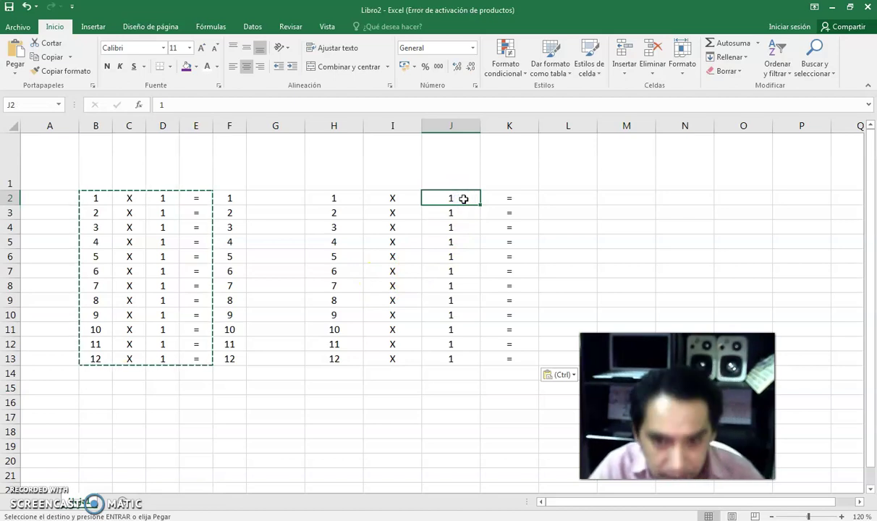
# Enter 2 in J2 and J3 and fill the multiplier 2 down to J13.
pyautogui.write('2')
pyautogui.press('Return')
pyautogui.write('2')
pyautogui.press('Return')
pyautogui.press('Return')
pyautogui.click(477, 386)
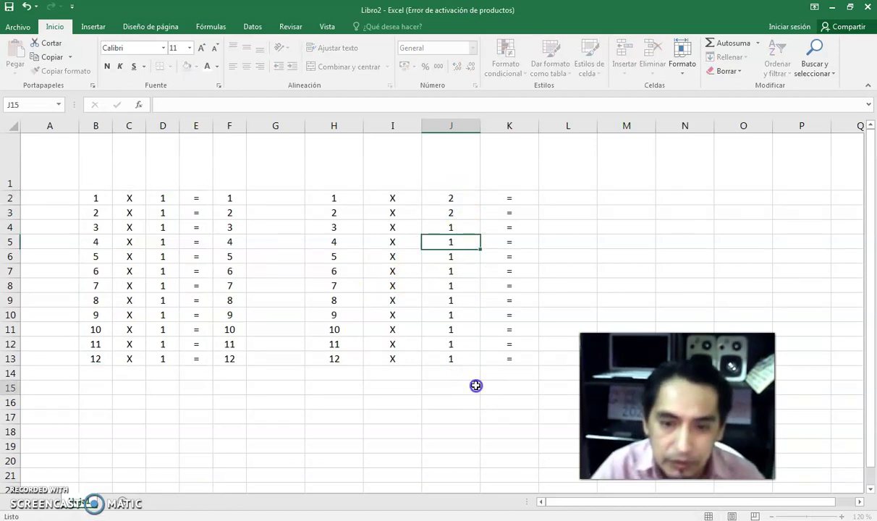
pyautogui.moveTo(474, 198); pyautogui.dragTo(481, 362)
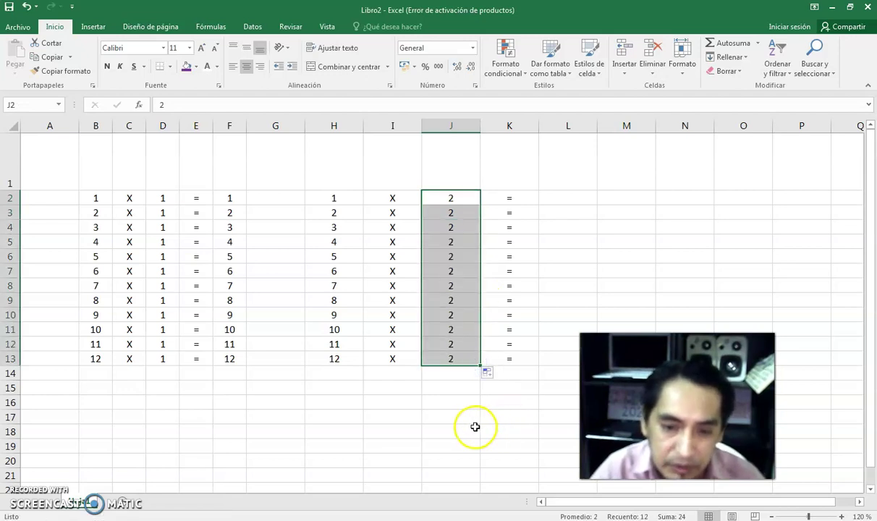
pyautogui.click(474, 428)
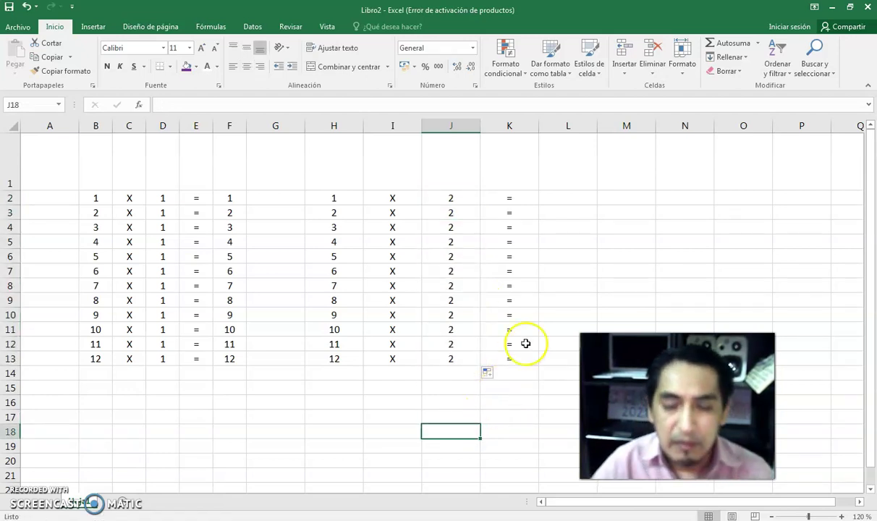
# Enter =H2*J2 in L2, fill it down to L13, and centre the products 2–24.
pyautogui.click(569, 202)
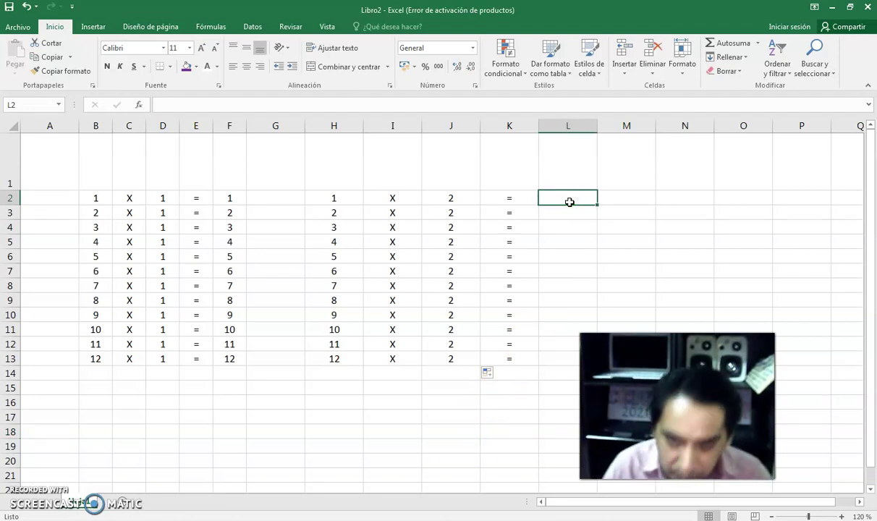
pyautogui.write('=')
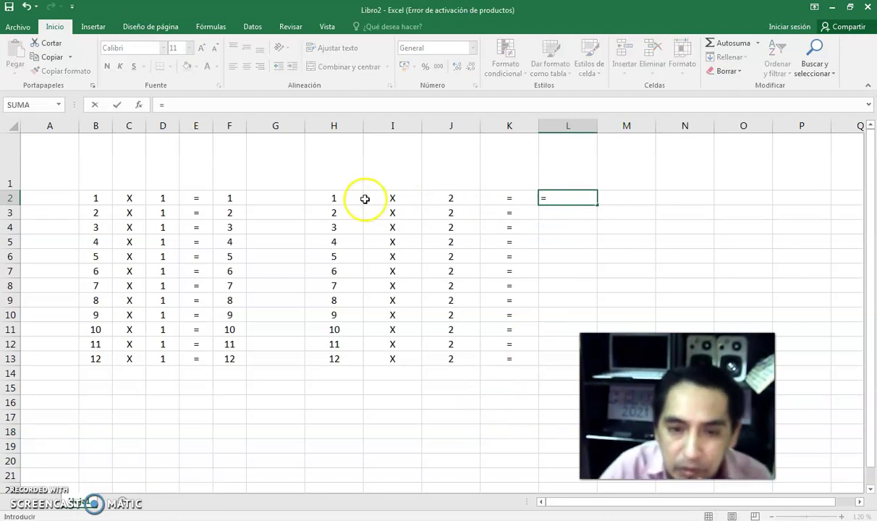
pyautogui.click(350, 199)
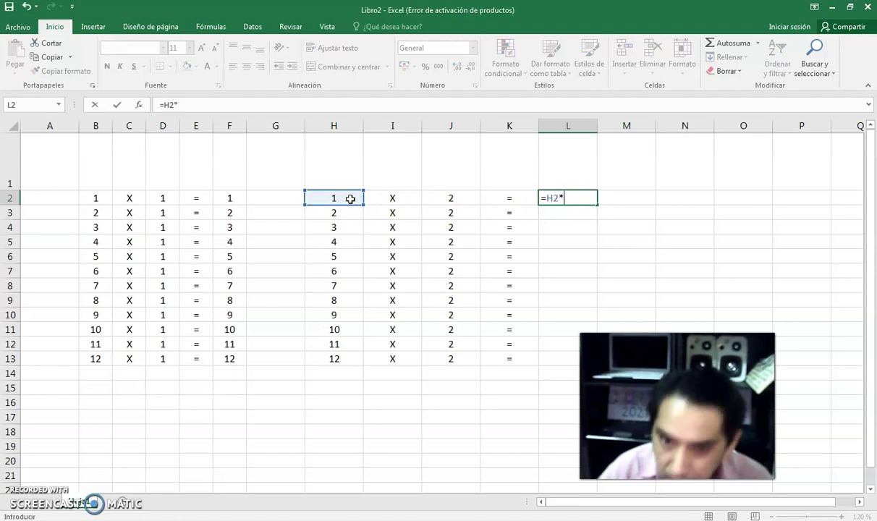
pyautogui.click(440, 199)
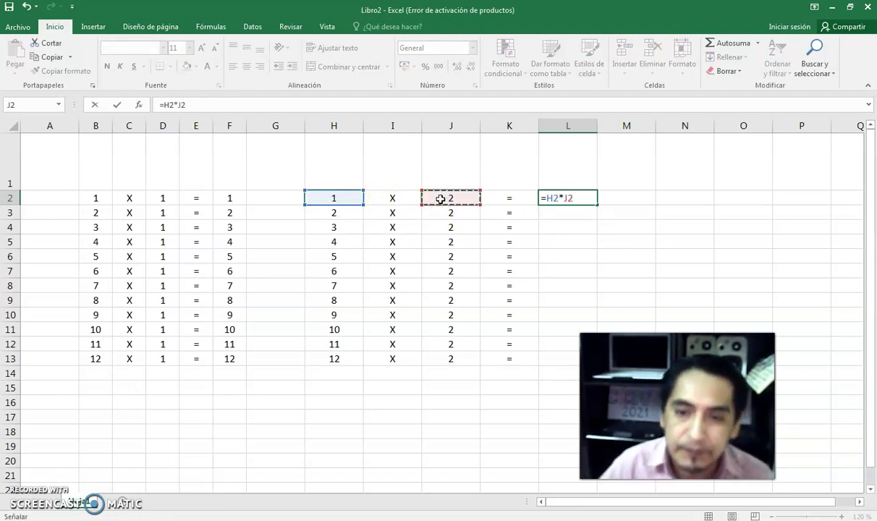
pyautogui.press('Return')
pyautogui.click(550, 196)
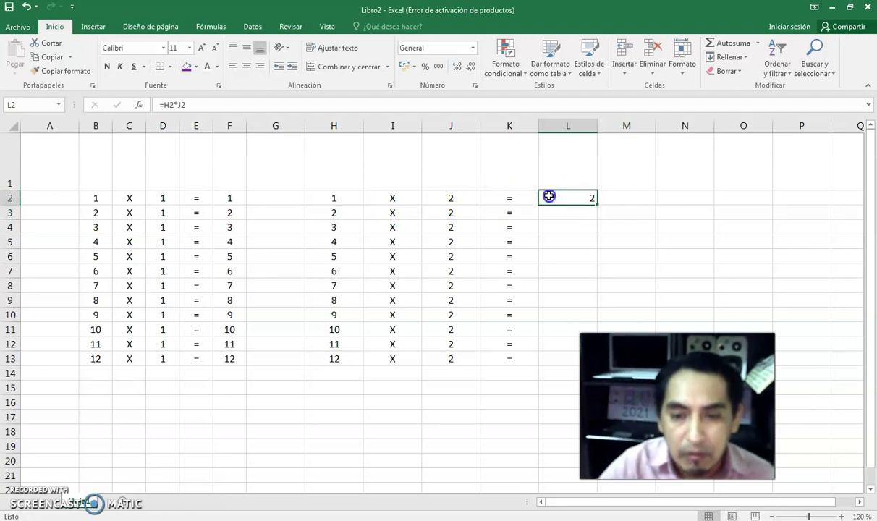
pyautogui.moveTo(598, 204); pyautogui.dragTo(590, 358)
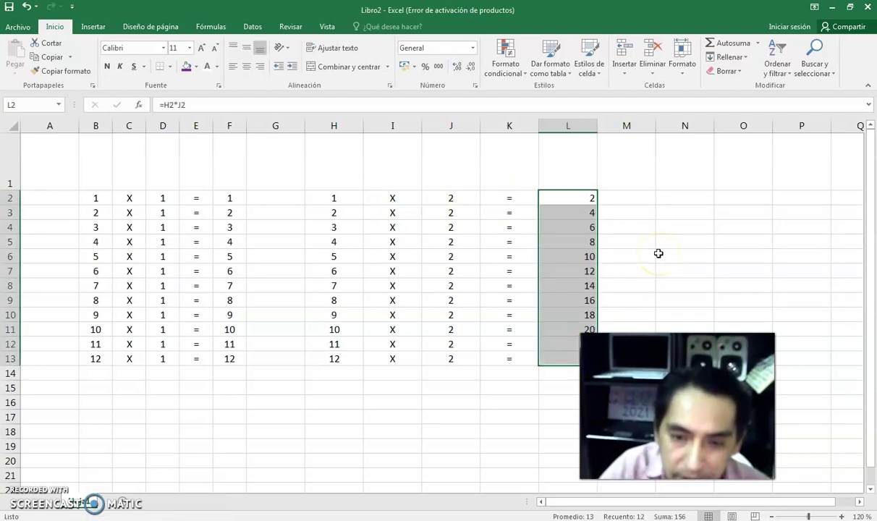
pyautogui.click(246, 67)
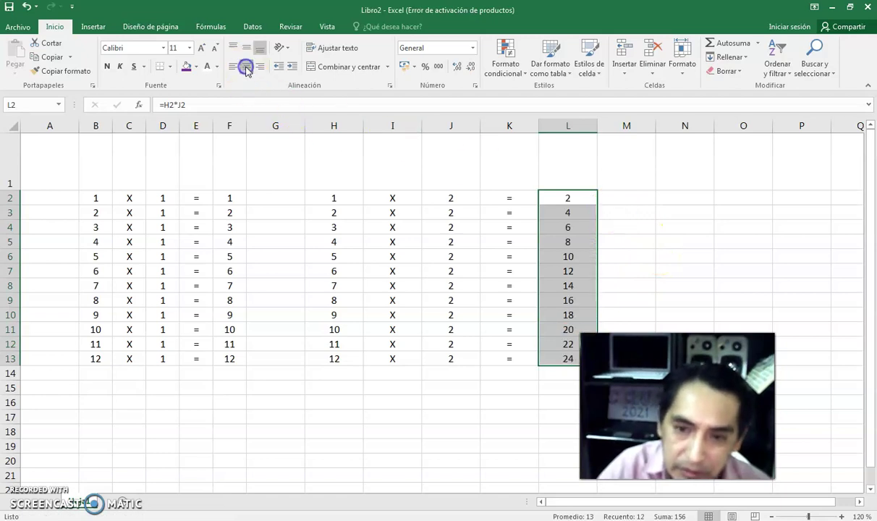
# Narrow columns H through L together to 45 pixels wide.
pyautogui.click(688, 213)
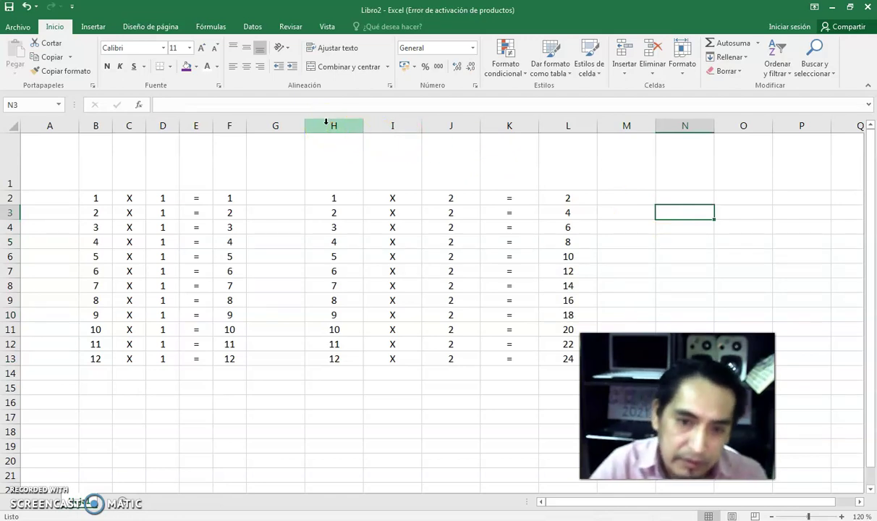
pyautogui.click(326, 123)
pyautogui.keyDown('ctrl'); pyautogui.click(578, 125); pyautogui.keyUp('ctrl')
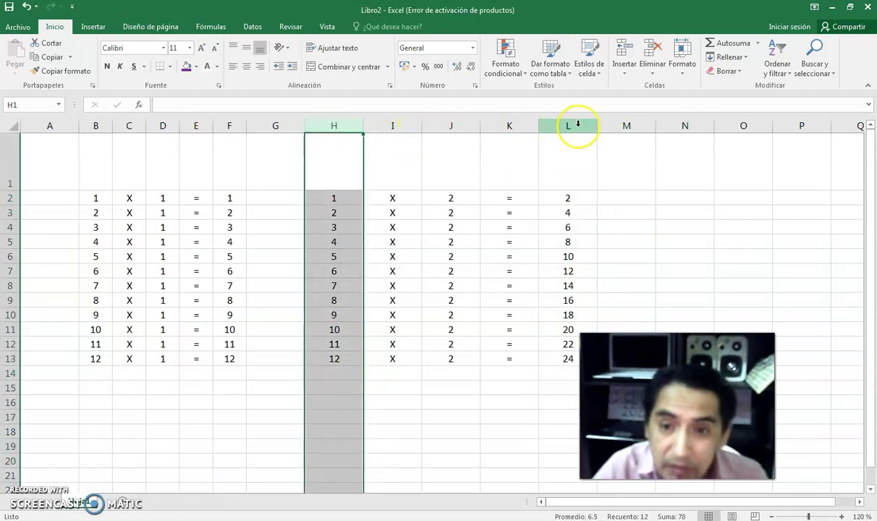
pyautogui.keyDown('shift'); pyautogui.click(578, 125); pyautogui.keyUp('shift')
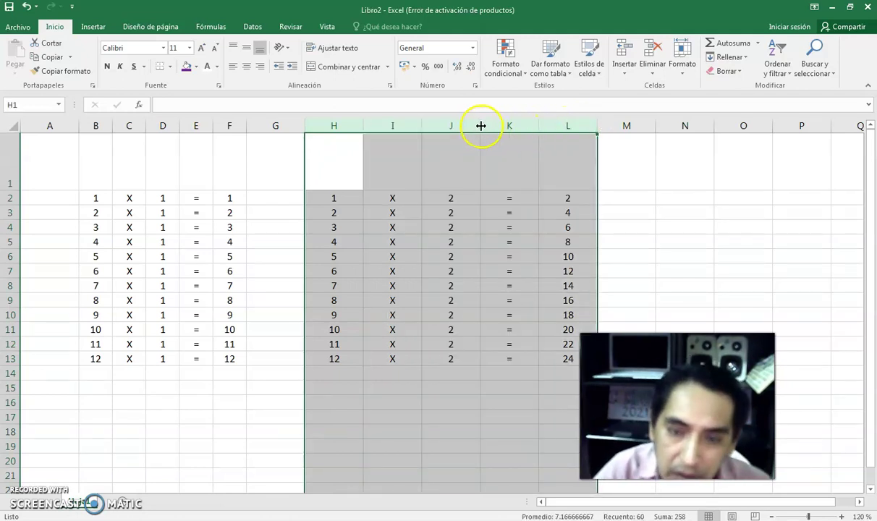
pyautogui.moveTo(480, 126); pyautogui.dragTo(456, 129)
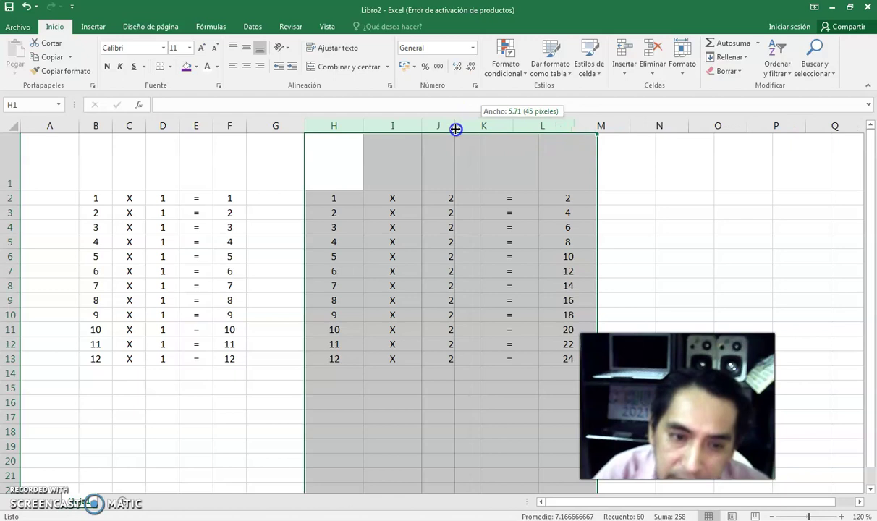
pyautogui.moveTo(456, 129); pyautogui.dragTo(456, 129)
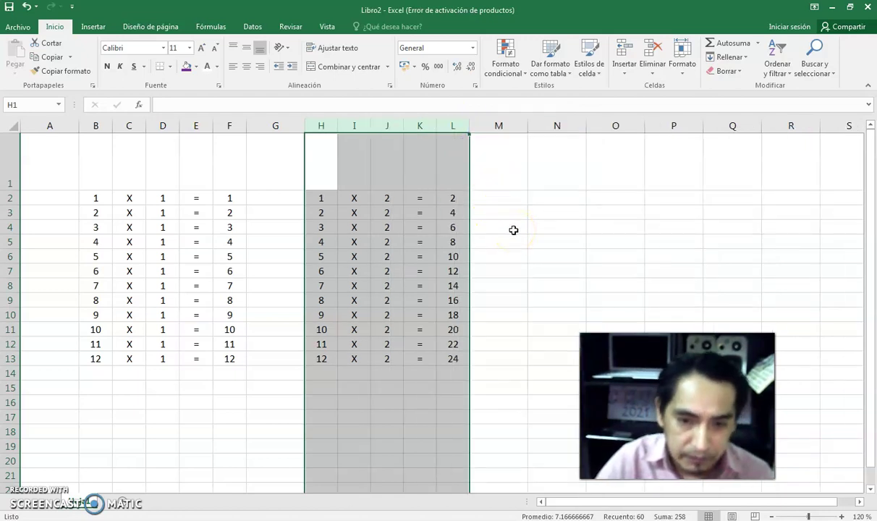
pyautogui.click(513, 230)
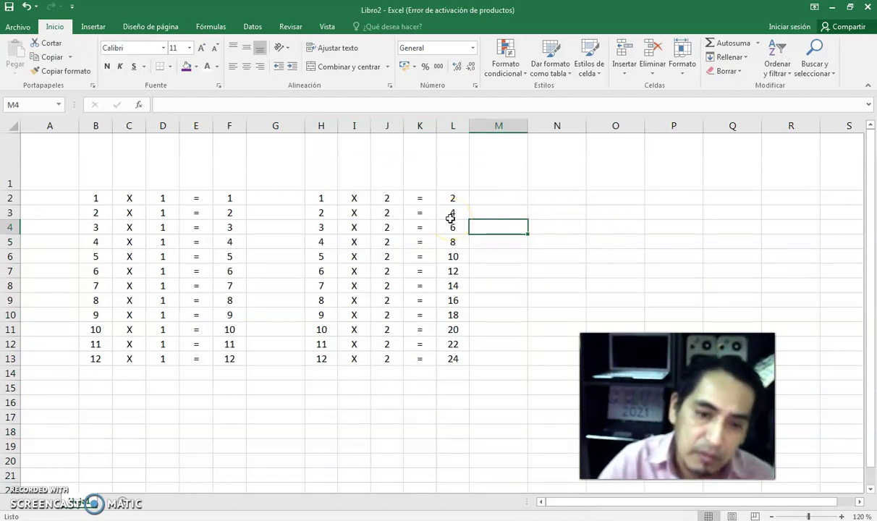
# Copy the H2:K13 block and paste it at N2, filling N2:Q13.
pyautogui.moveTo(319, 199); pyautogui.dragTo(418, 360)
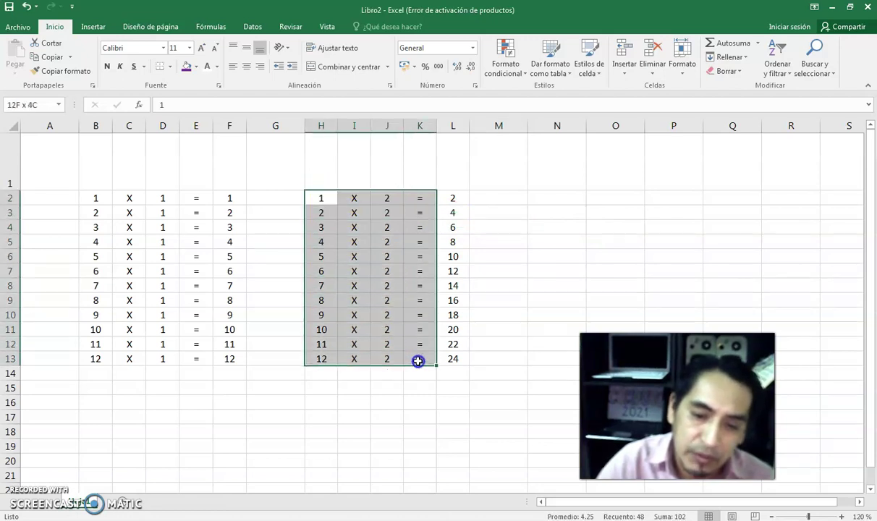
pyautogui.rightClick(327, 197)
pyautogui.click(377, 218)
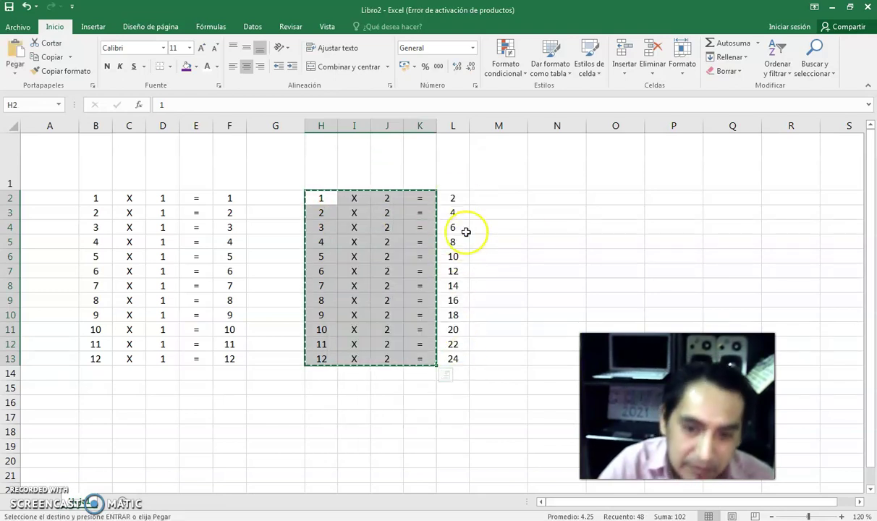
pyautogui.rightClick(566, 196)
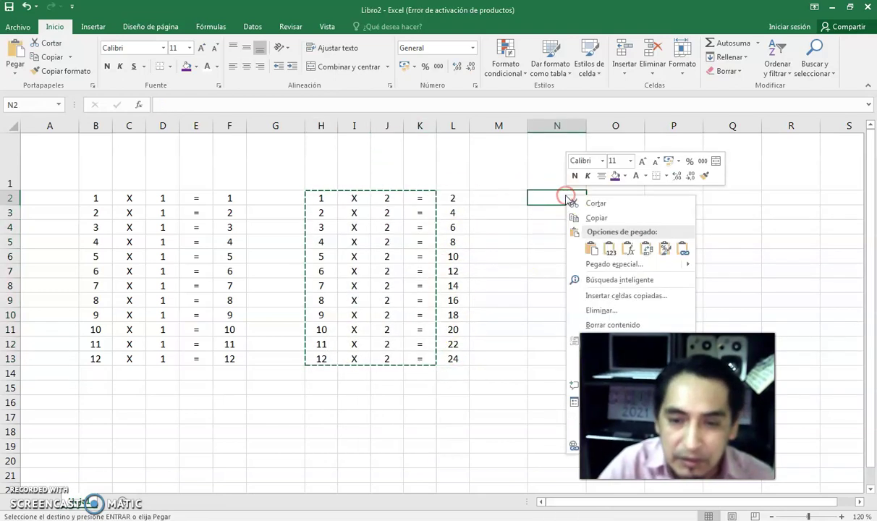
pyautogui.click(591, 249)
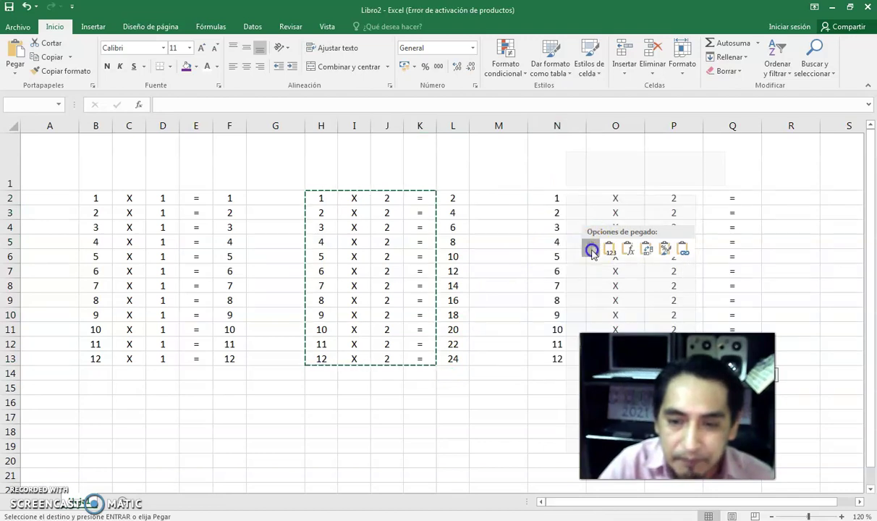
pyautogui.click(591, 249)
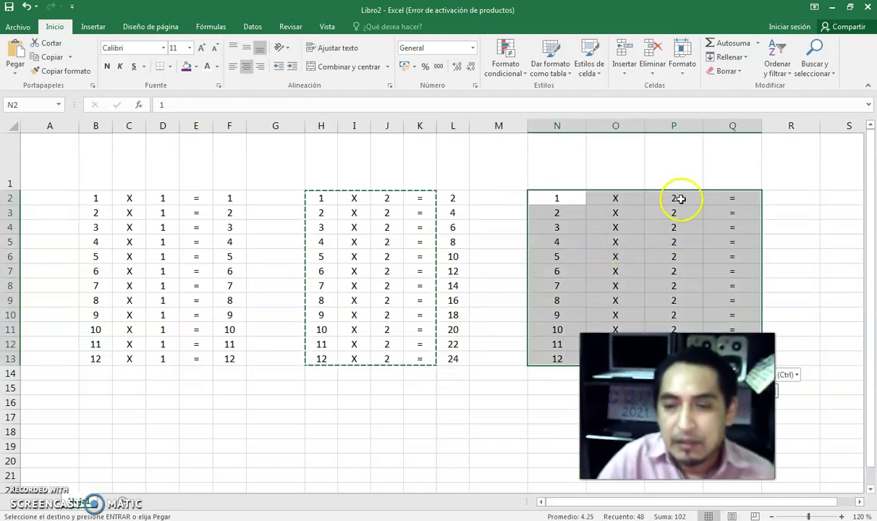
pyautogui.click(677, 198)
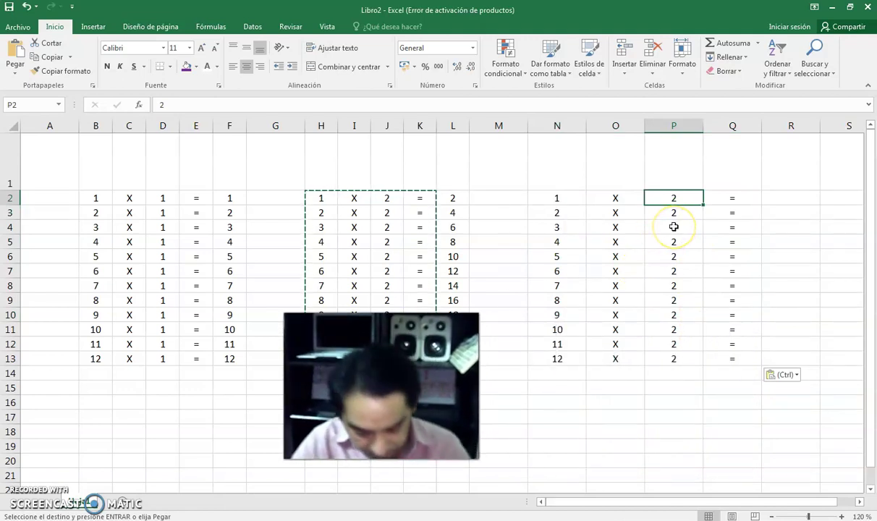
# Enter 3 in P2 and P3 and fill the multiplier 3 down to P13.
pyautogui.write('3')
pyautogui.press('Return')
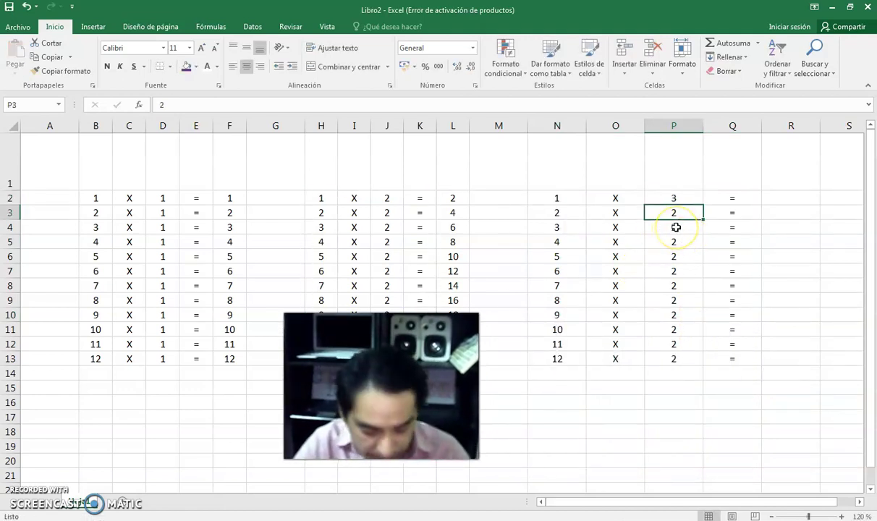
pyautogui.write('3')
pyautogui.click(745, 271)
pyautogui.moveTo(679, 196); pyautogui.dragTo(683, 213)
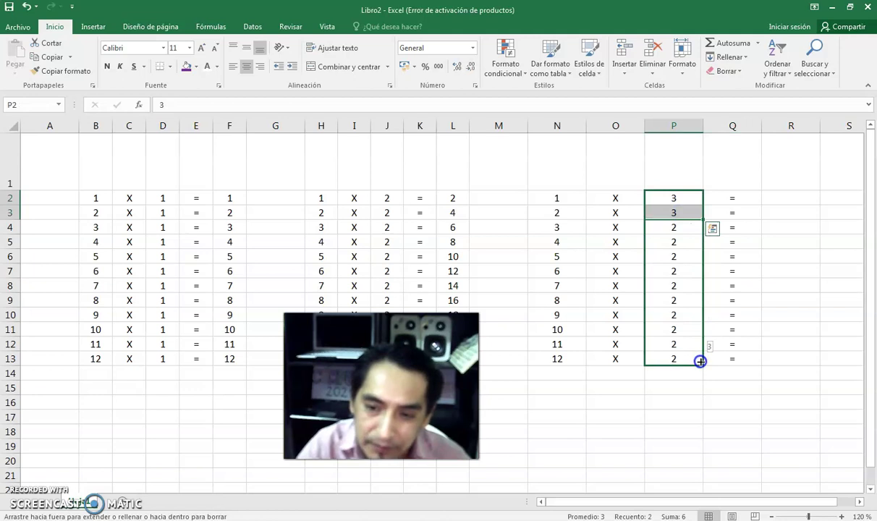
pyautogui.moveTo(704, 218); pyautogui.dragTo(698, 354)
pyautogui.click(689, 401)
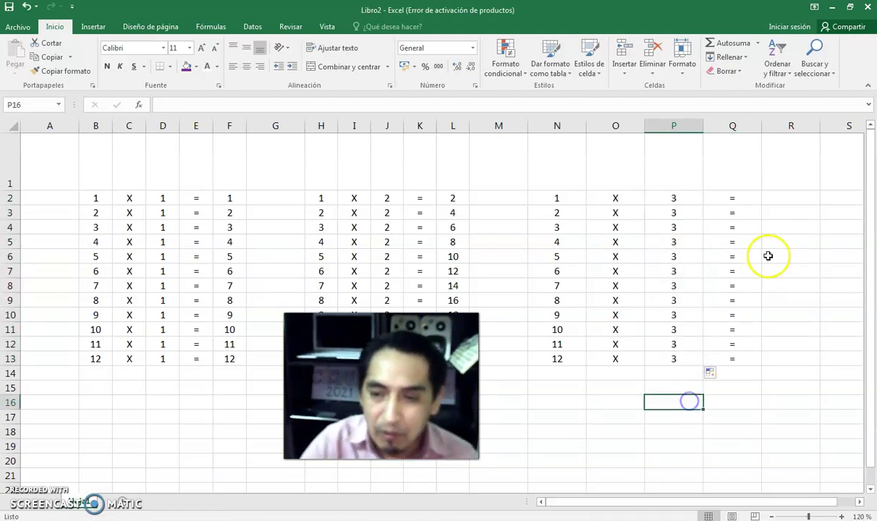
# Enter =N2*P2 in R2 and fill it down to R13, giving 3 through 36.
pyautogui.click(798, 197)
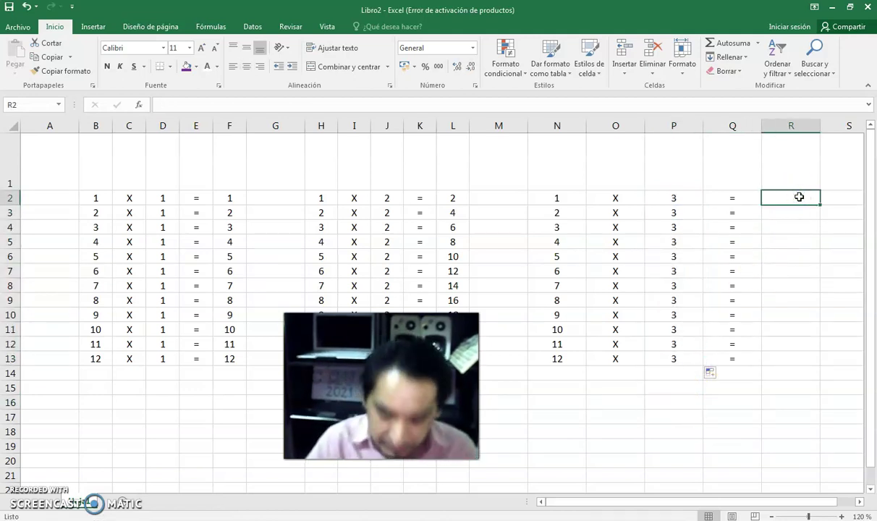
pyautogui.write('=')
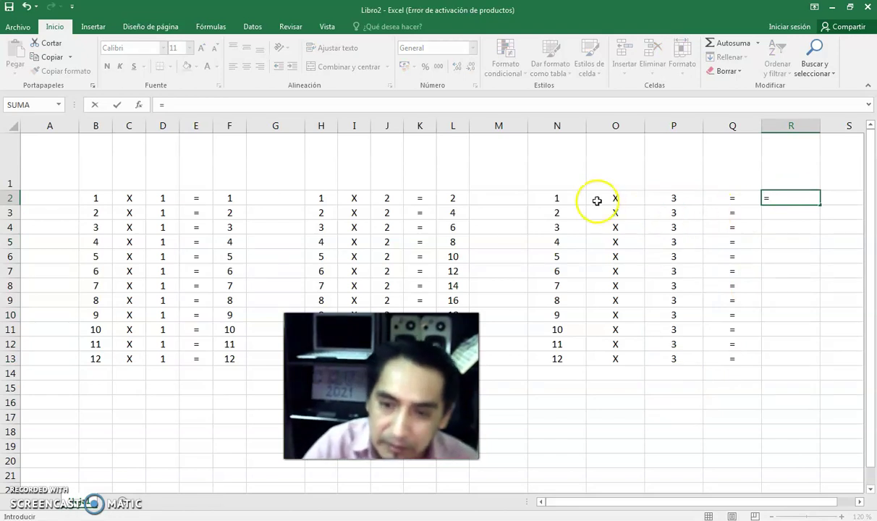
pyautogui.click(566, 197)
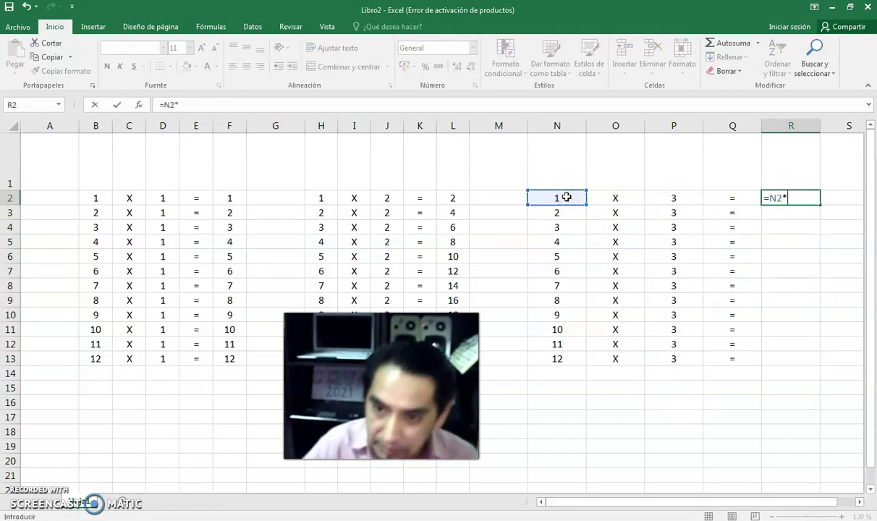
pyautogui.click(665, 200)
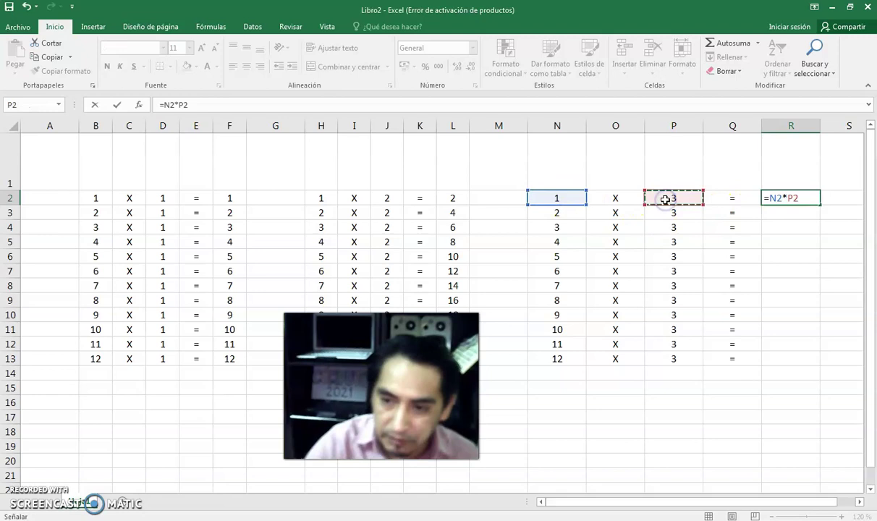
pyautogui.press('Return')
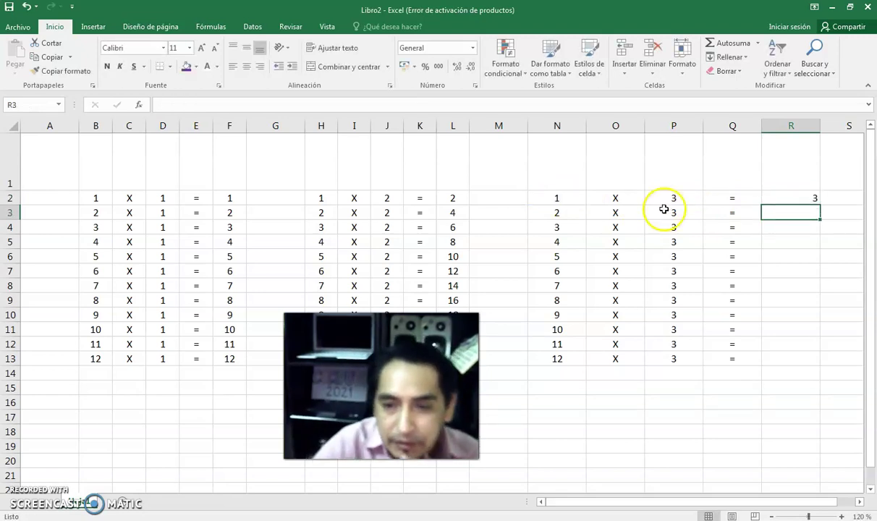
pyautogui.click(813, 199)
pyautogui.moveTo(822, 204); pyautogui.dragTo(819, 360)
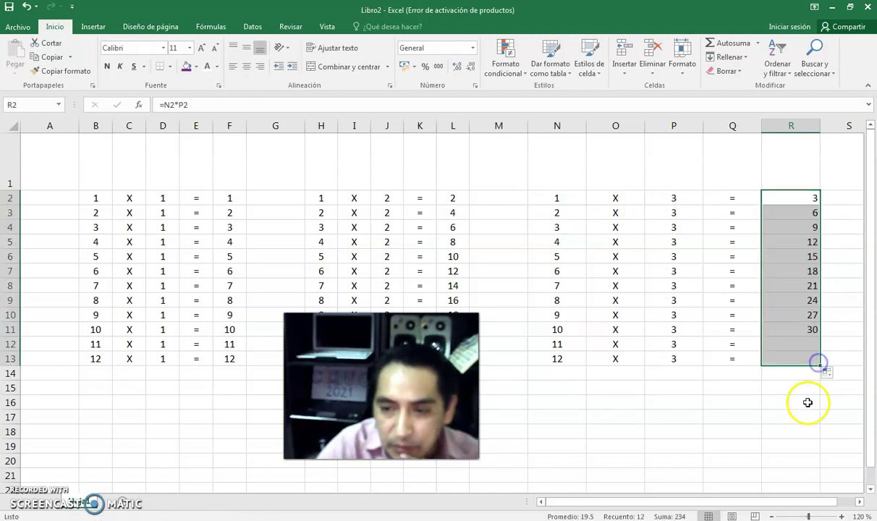
pyautogui.click(792, 418)
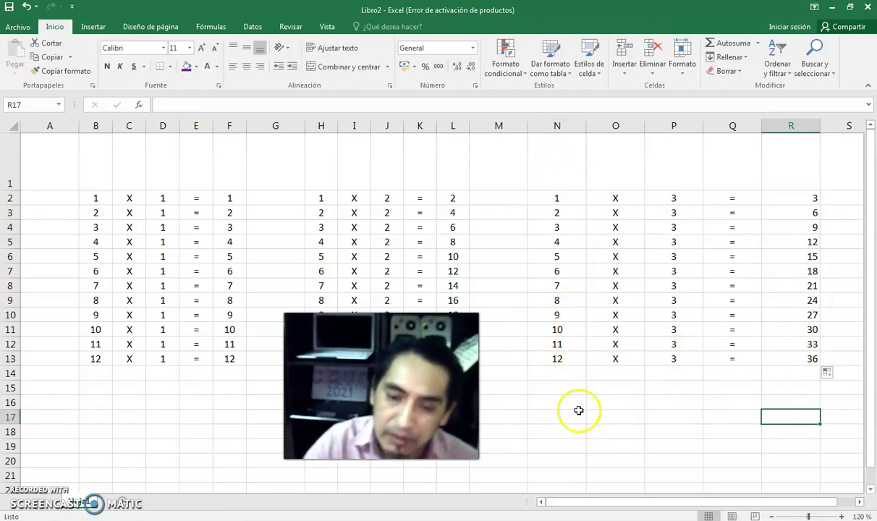
# Narrow columns N through R together to one compact width matching the other tables.
pyautogui.click(557, 126)
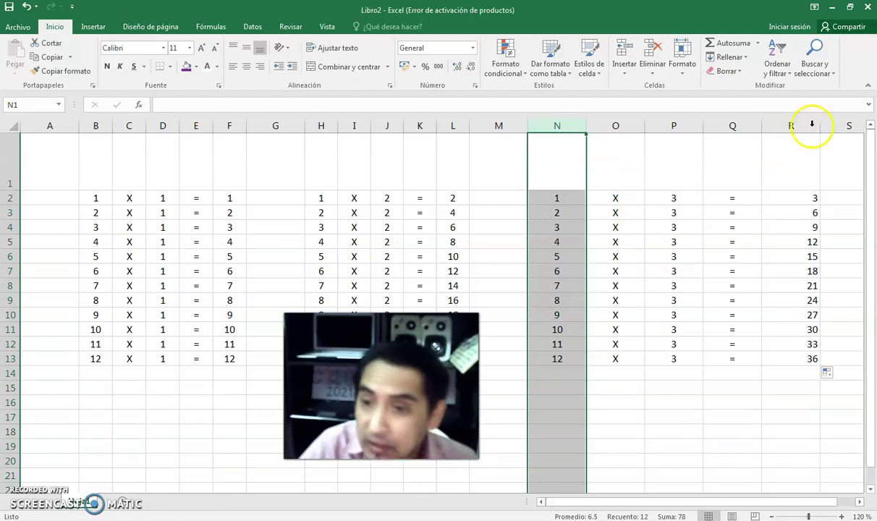
pyautogui.keyDown('shift'); pyautogui.click(806, 121); pyautogui.keyUp('shift')
pyautogui.moveTo(806, 121); pyautogui.dragTo(819, 123)
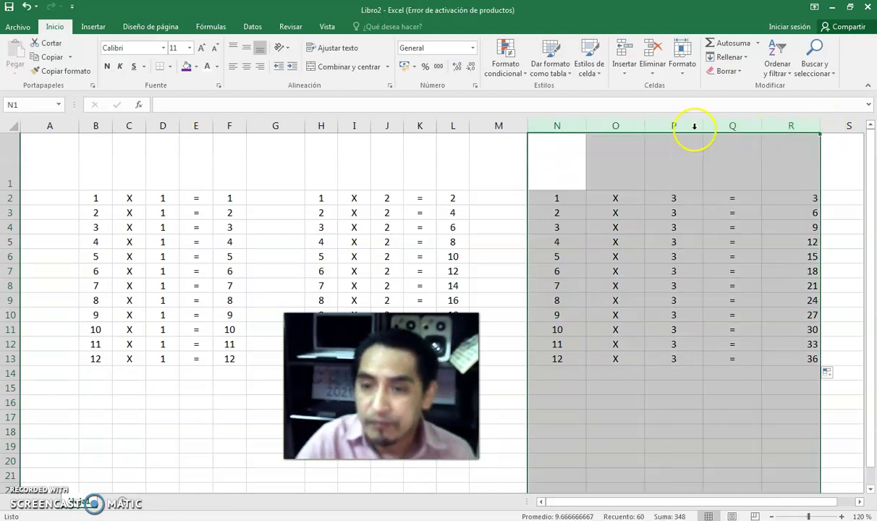
pyautogui.moveTo(644, 125); pyautogui.dragTo(618, 136)
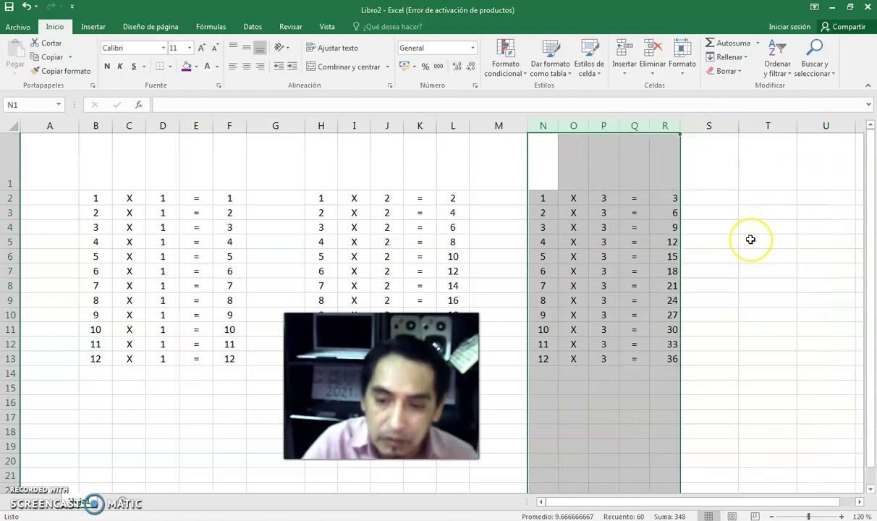
pyautogui.click(750, 240)
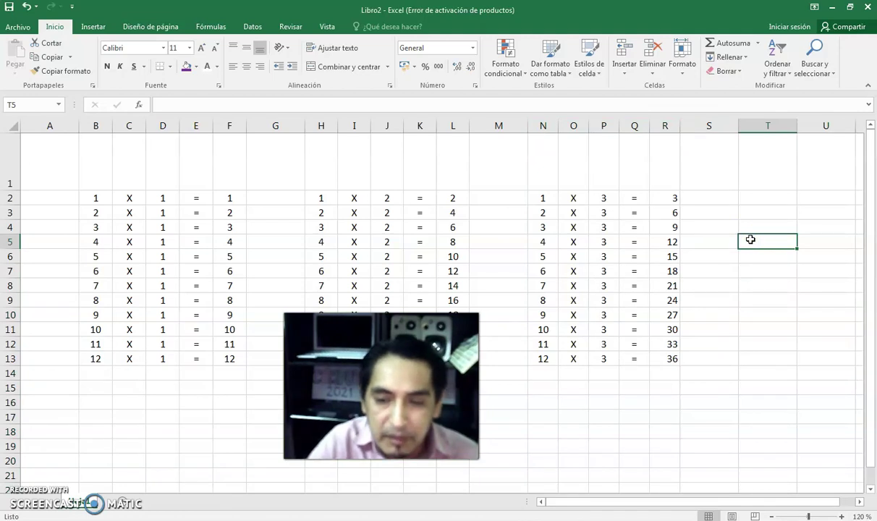
# Copy the N2:Q13 block and paste it at B16, filling B16:E27.
pyautogui.moveTo(540, 198); pyautogui.dragTo(628, 355)
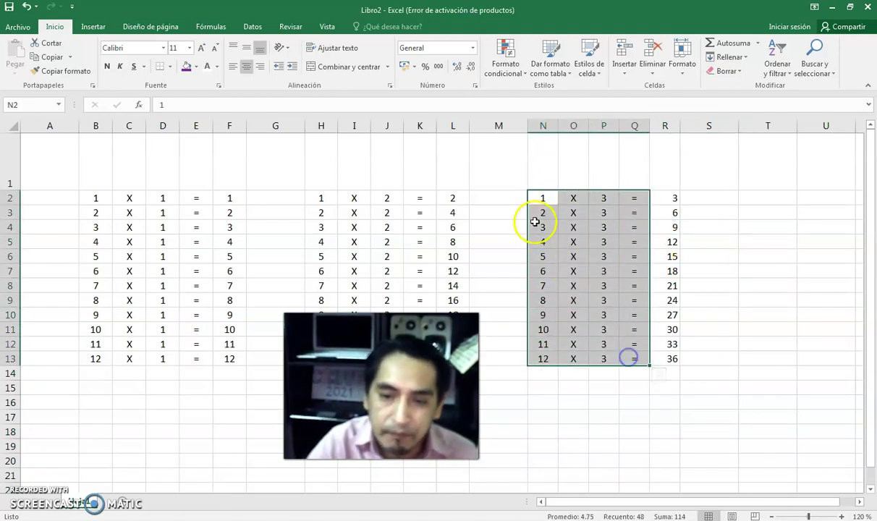
pyautogui.rightClick(546, 197)
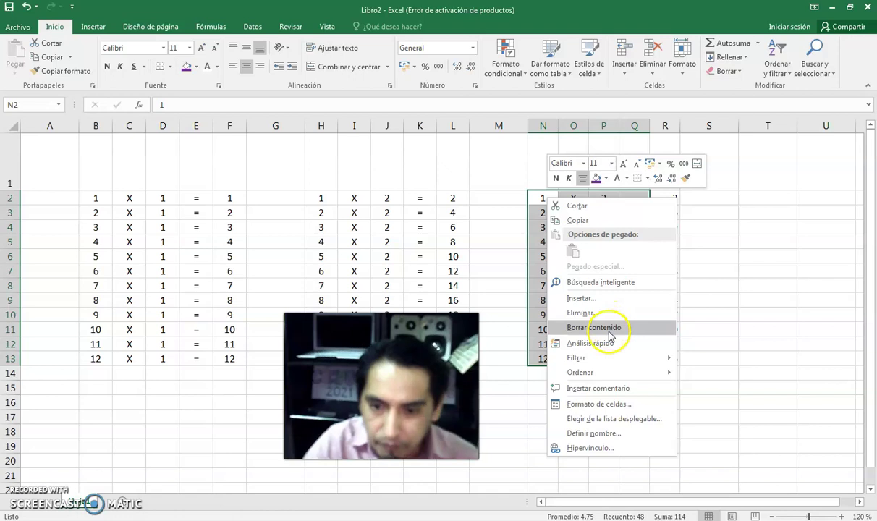
pyautogui.click(579, 218)
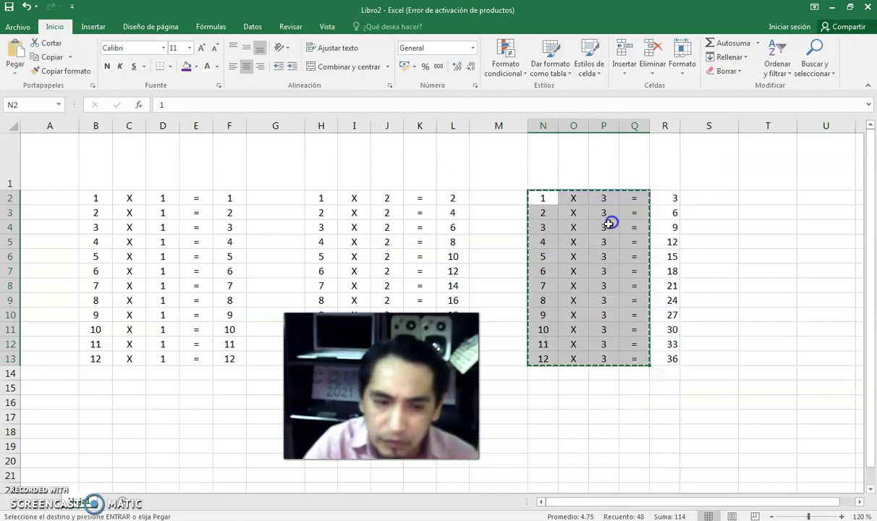
pyautogui.click(96, 405)
pyautogui.rightClick(97, 405)
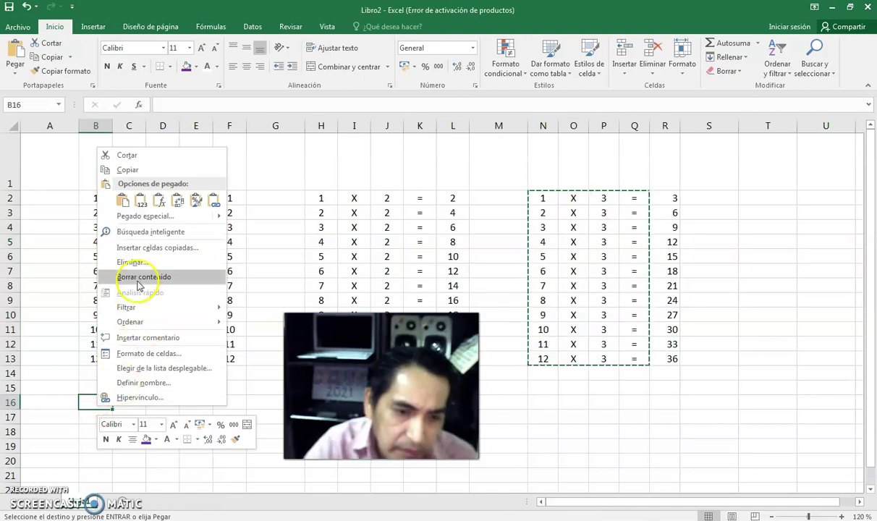
pyautogui.click(122, 200)
pyautogui.scroll(-3, 217, 394)
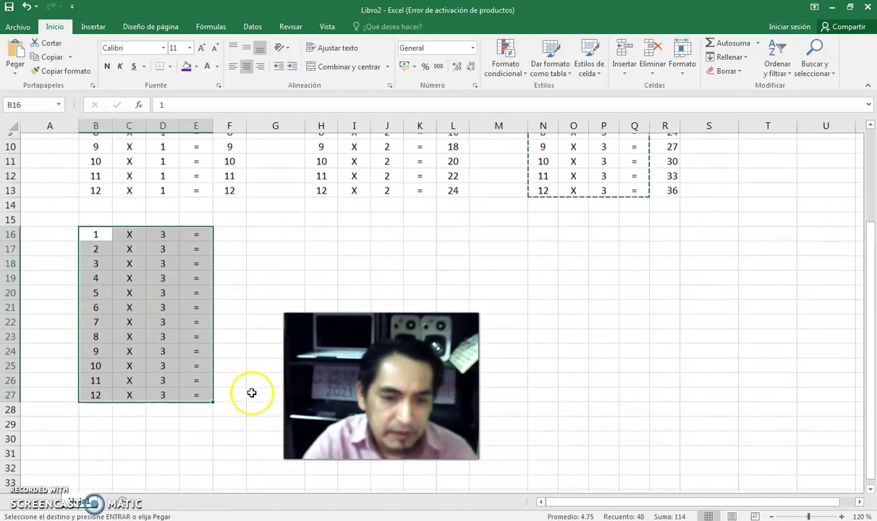
# Change the multiplier in D16:D27 from 3 to 4 for the 4 times table.
pyautogui.click(172, 227)
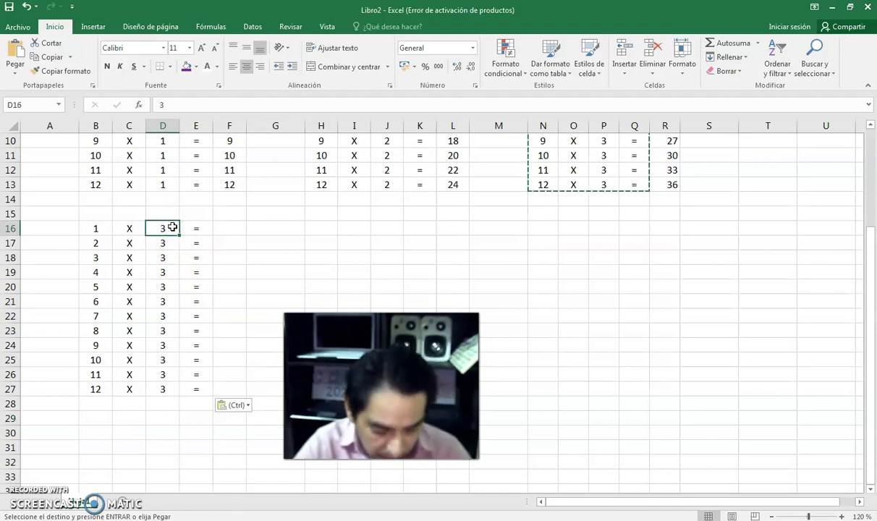
pyautogui.write('4')
pyautogui.press('Return')
pyautogui.write('4')
pyautogui.click(261, 261)
pyautogui.moveTo(165, 229); pyautogui.dragTo(180, 397)
# Start a formula in F16 for the first 4 times result.
pyautogui.click(214, 444)
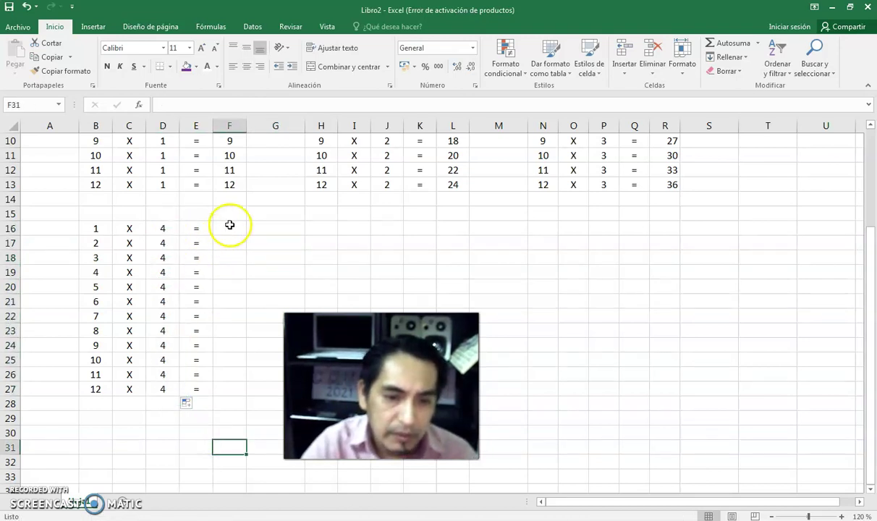
pyautogui.click(229, 228)
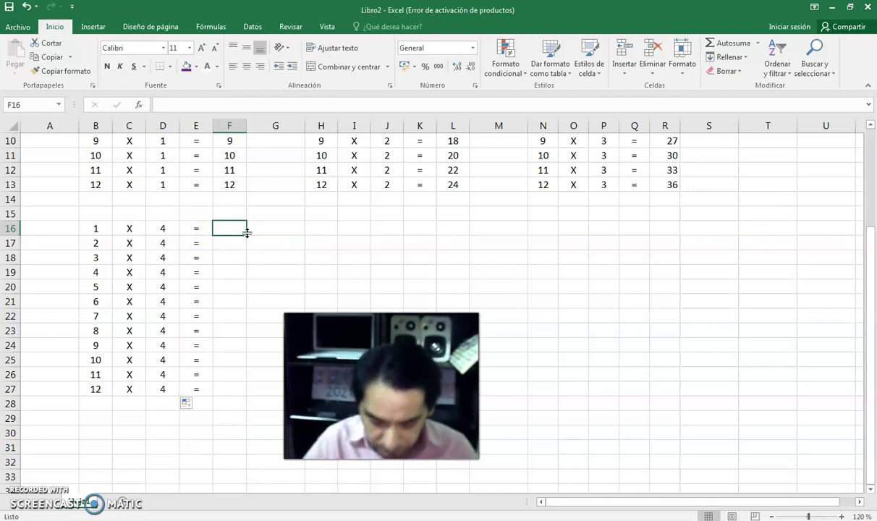
pyautogui.write('=')
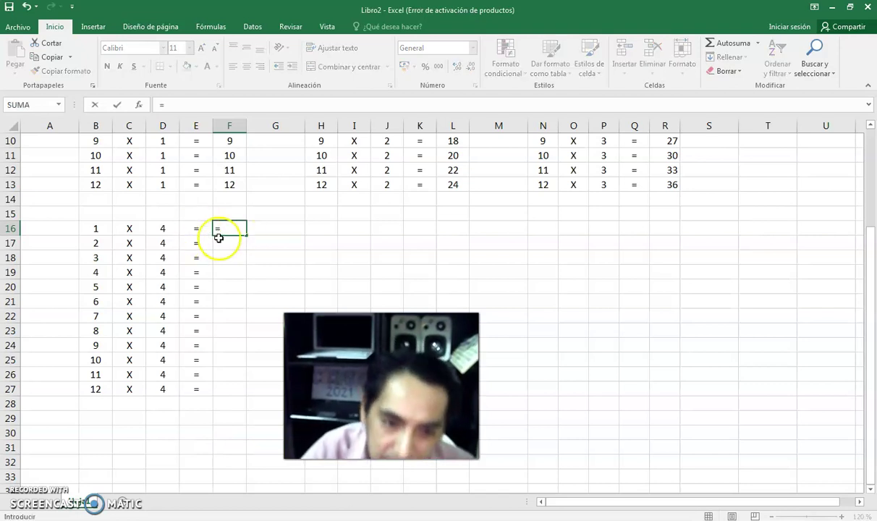
# Enter =B16*D16 in F16 and fill it down to F27, giving products 4 through 48.
pyautogui.click(102, 231)
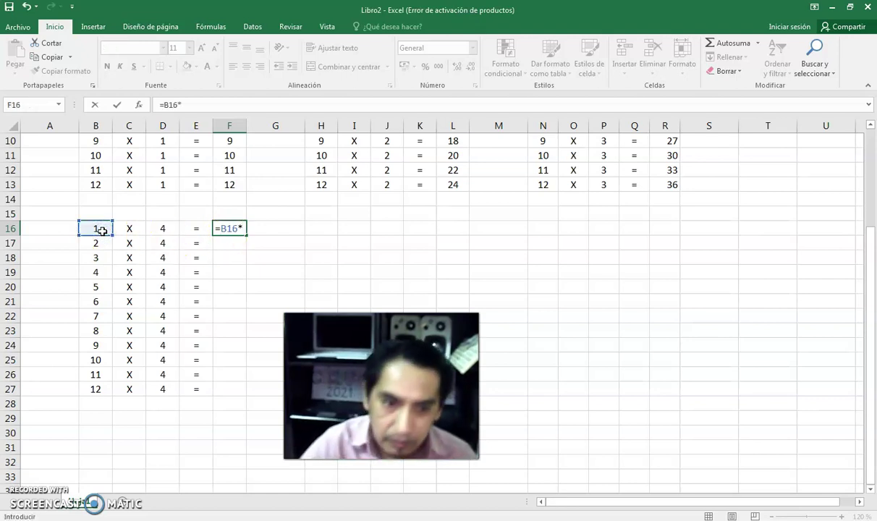
pyautogui.click(173, 228)
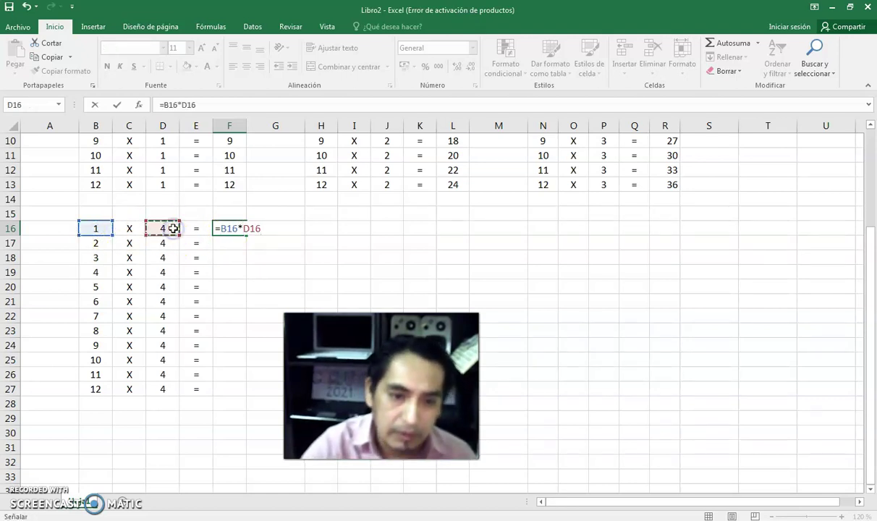
pyautogui.press('Return')
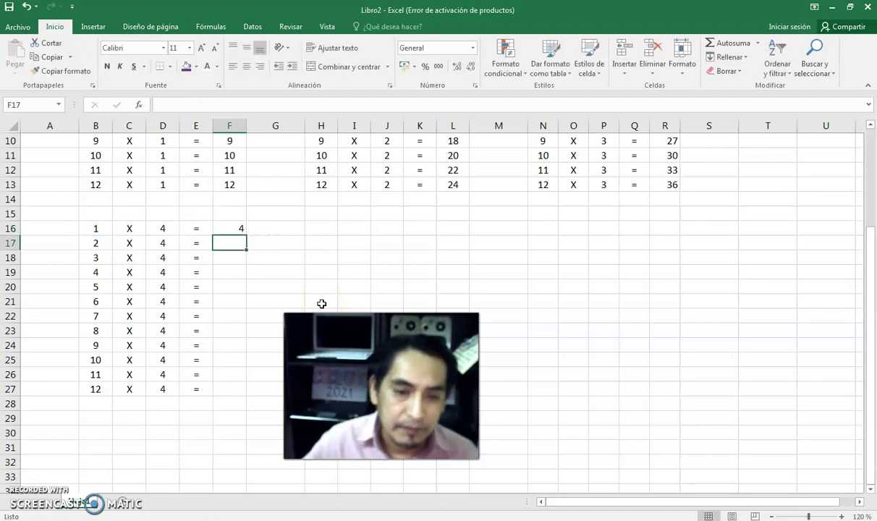
pyautogui.click(227, 225)
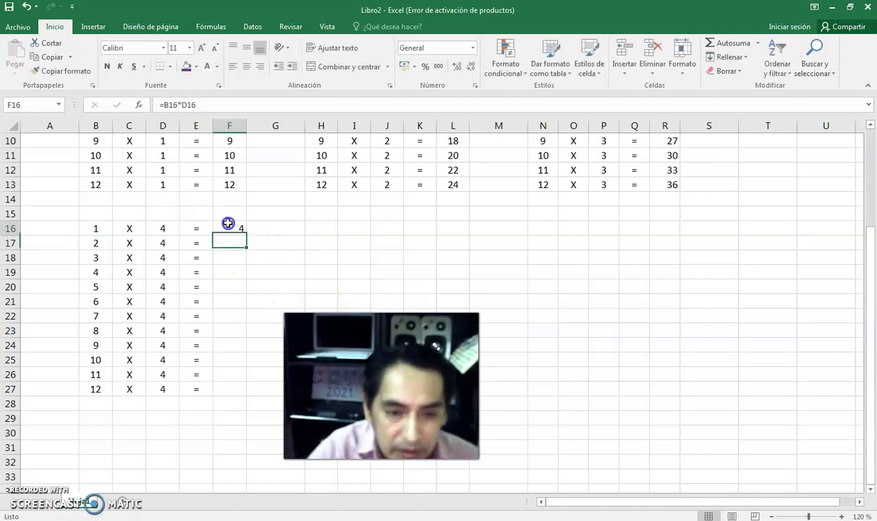
pyautogui.moveTo(247, 235); pyautogui.dragTo(245, 388)
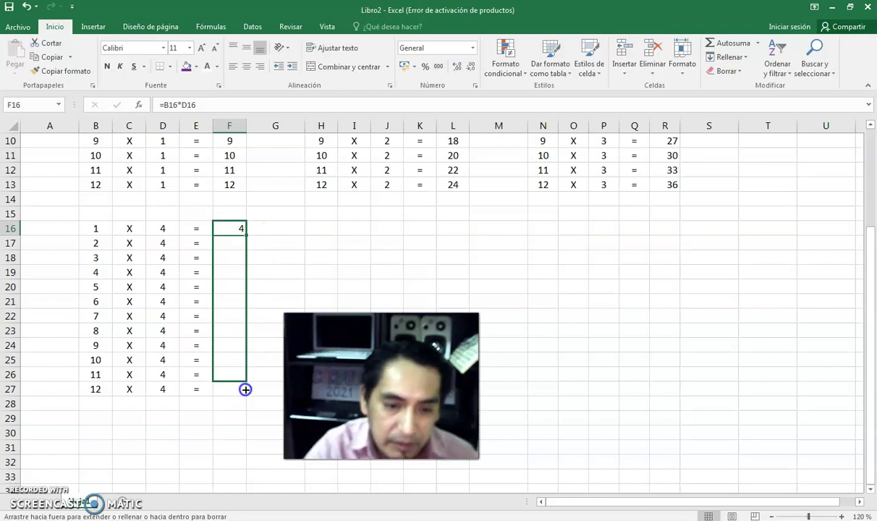
pyautogui.click(267, 274)
pyautogui.scroll(3, 318, 273)
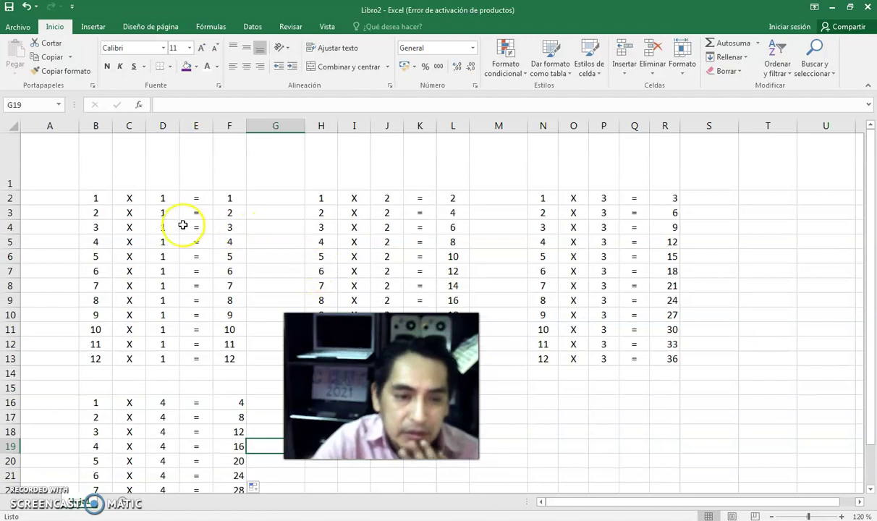
# Insert a blank row 2 above the tables and make it shorter.
pyautogui.rightClick(8, 198)
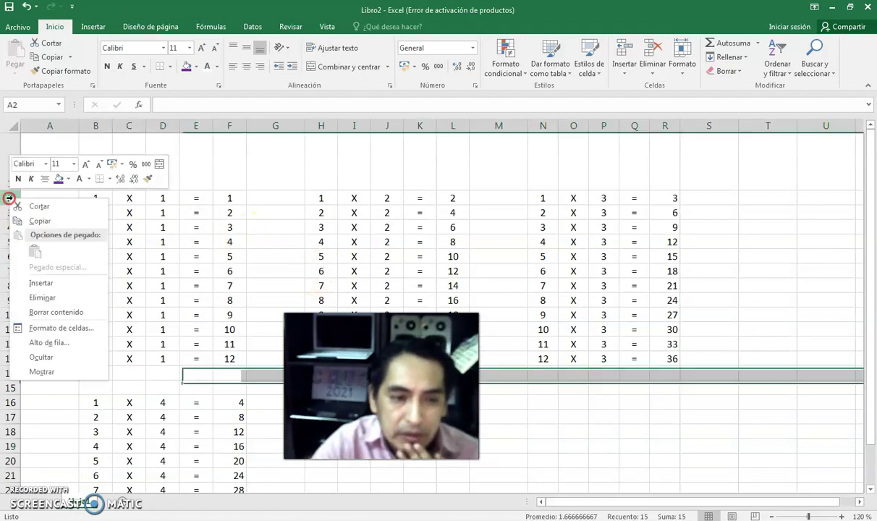
pyautogui.click(42, 282)
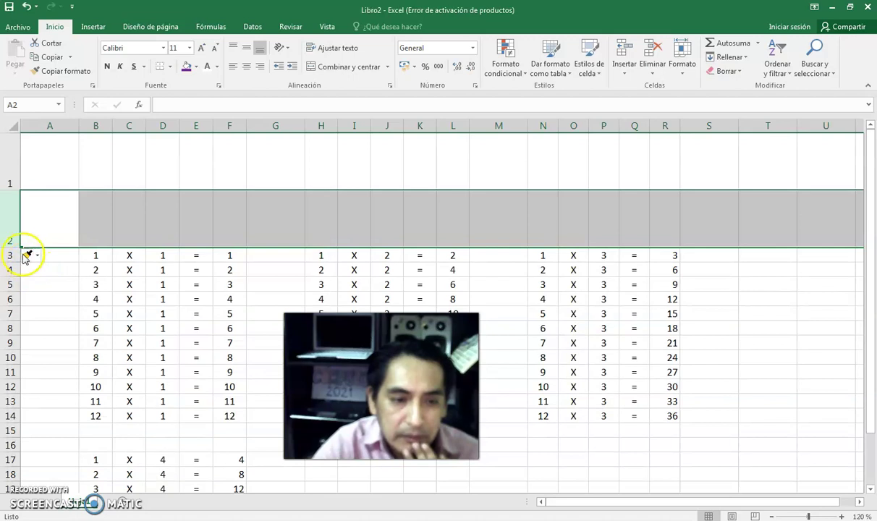
pyautogui.moveTo(14, 247); pyautogui.dragTo(14, 216)
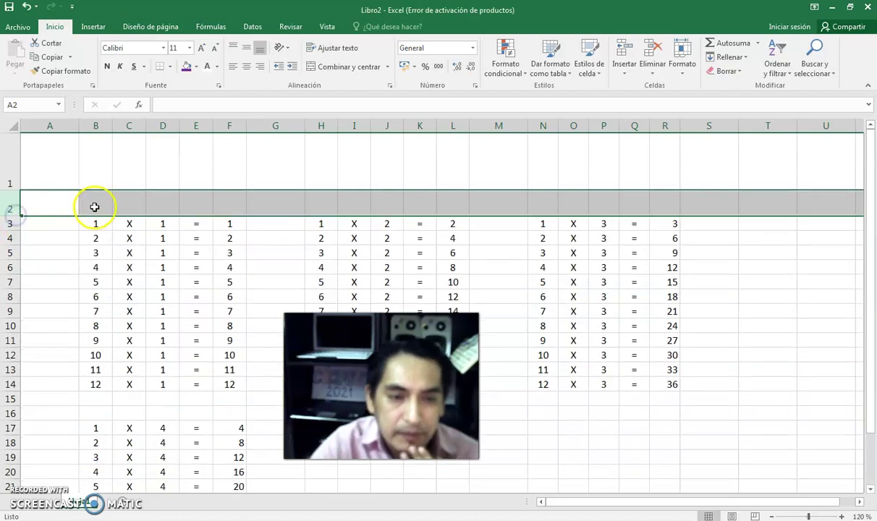
pyautogui.click(113, 155)
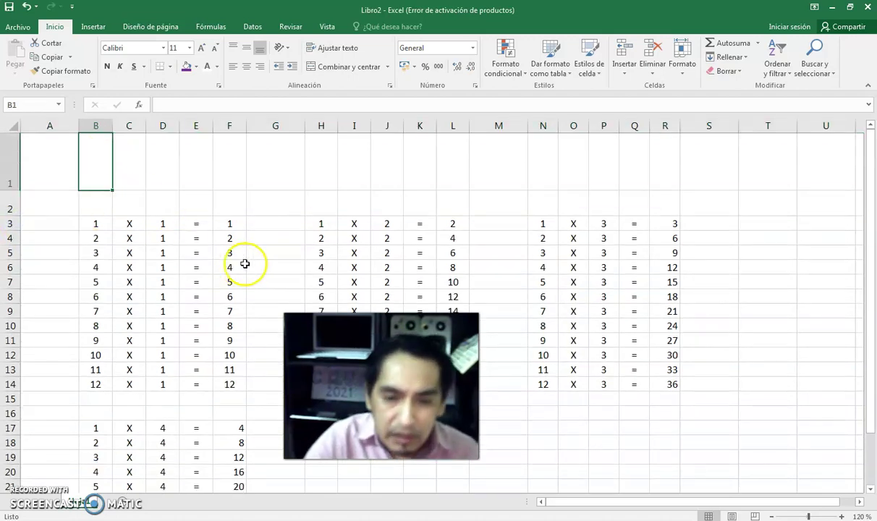
pyautogui.scroll(-2, 308, 271)
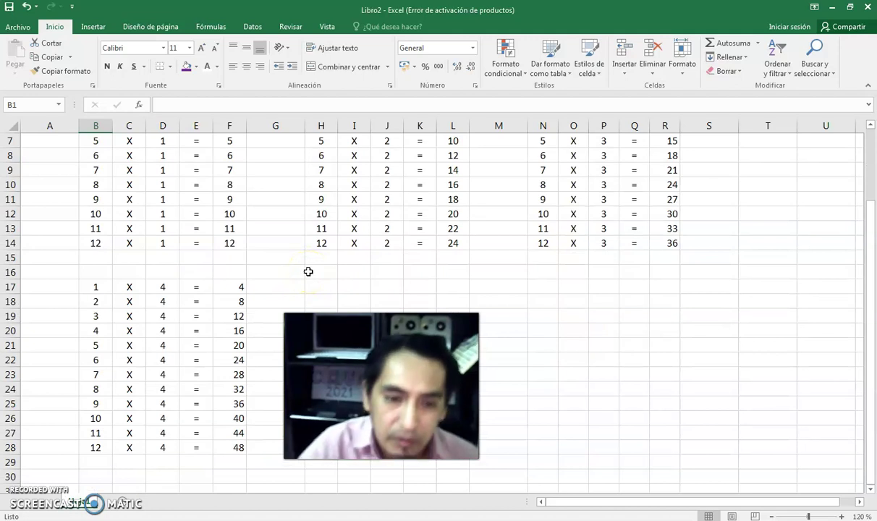
pyautogui.scroll(1, 308, 271)
pyautogui.scroll(1, 308, 271)
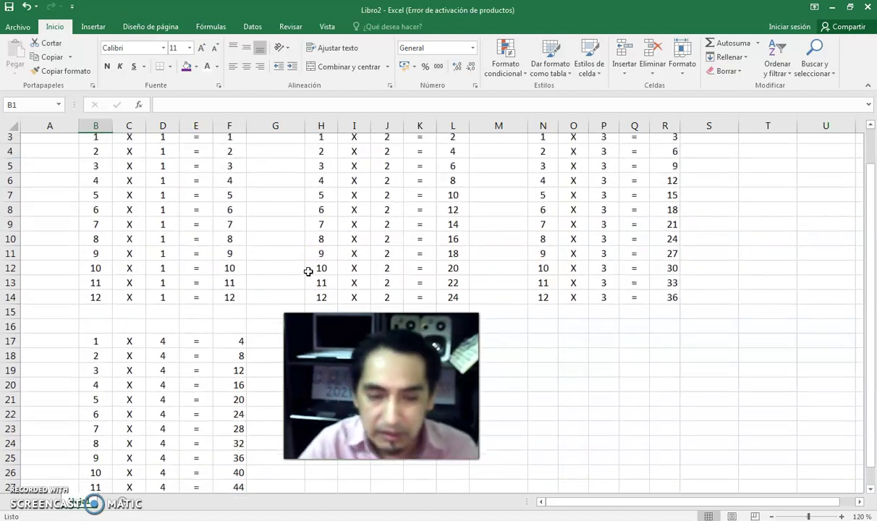
pyautogui.scroll(-1, 308, 272)
pyautogui.scroll(1, 250, 230)
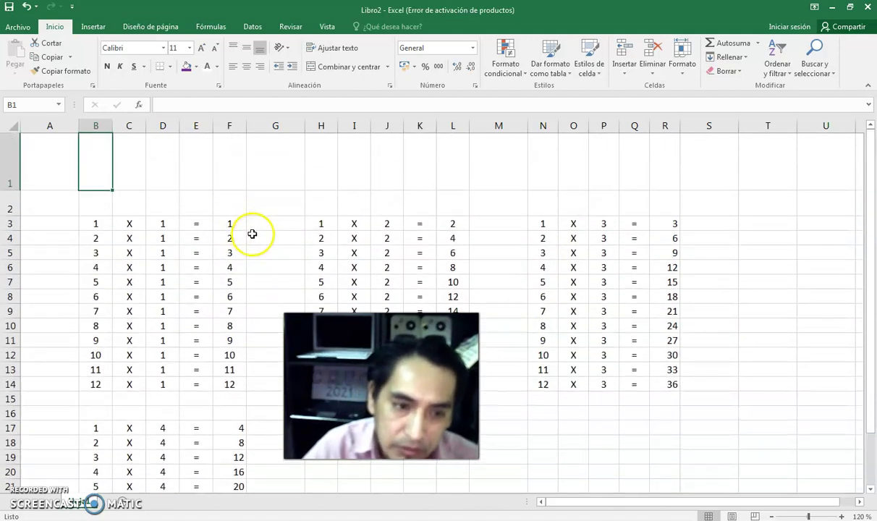
# Fill the table of 1 with grey and the table of 2 (H3:L14) with light gold.
pyautogui.moveTo(96, 223)
pyautogui.mouseDown()
pyautogui.moveTo(193, 312)
pyautogui.moveTo(231, 385)
pyautogui.mouseUp()
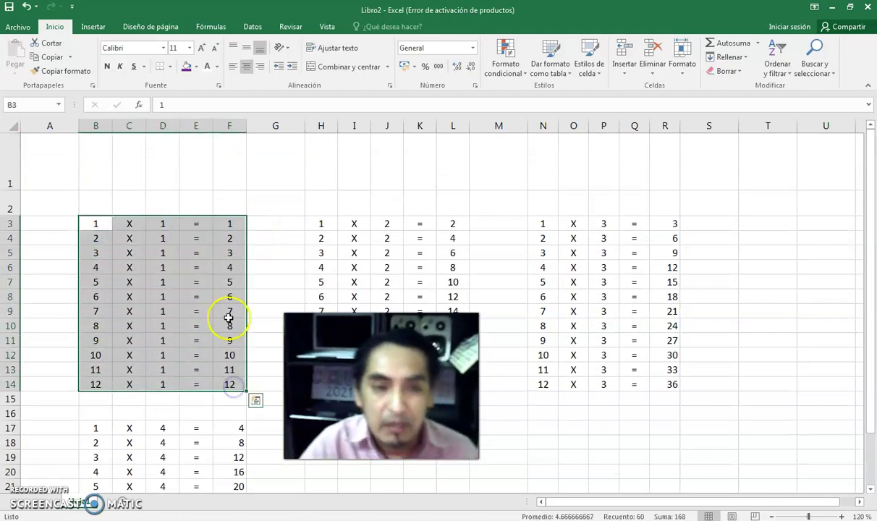
pyautogui.click(196, 66)
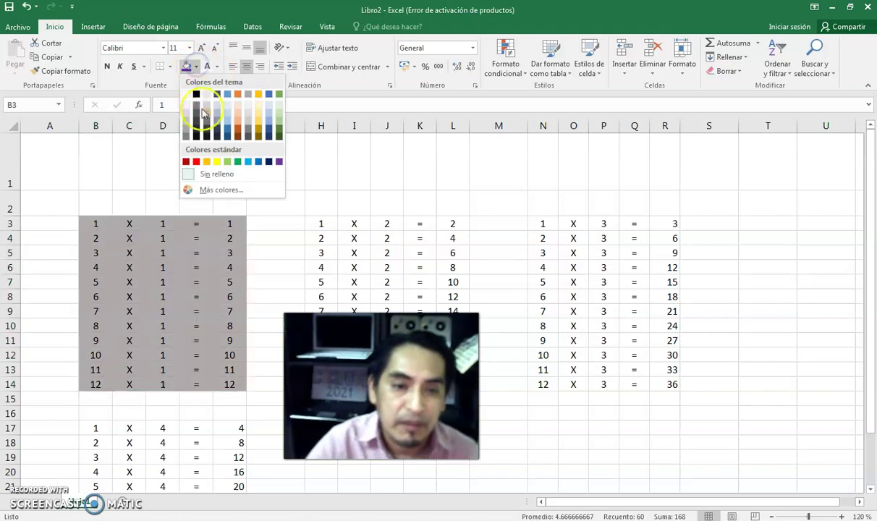
pyautogui.click(208, 107)
pyautogui.moveTo(318, 221); pyautogui.dragTo(453, 384)
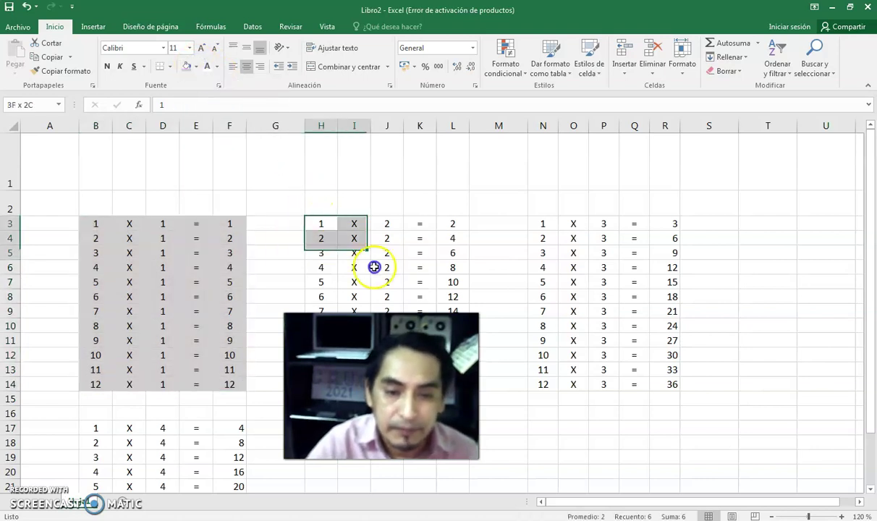
pyautogui.click(194, 68)
pyautogui.click(260, 106)
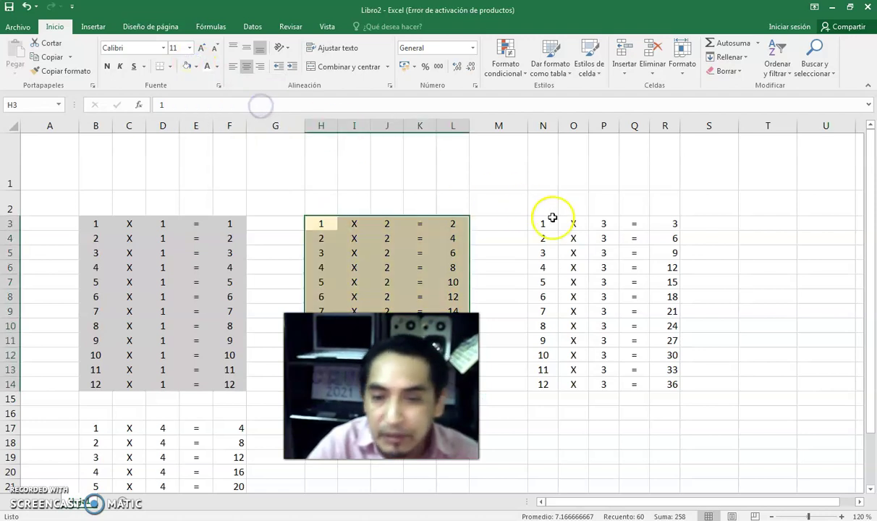
# Fill the table of 3 (N3:R14) light blue and the table of 4 (B17:F28) light green.
pyautogui.moveTo(544, 224); pyautogui.dragTo(666, 383)
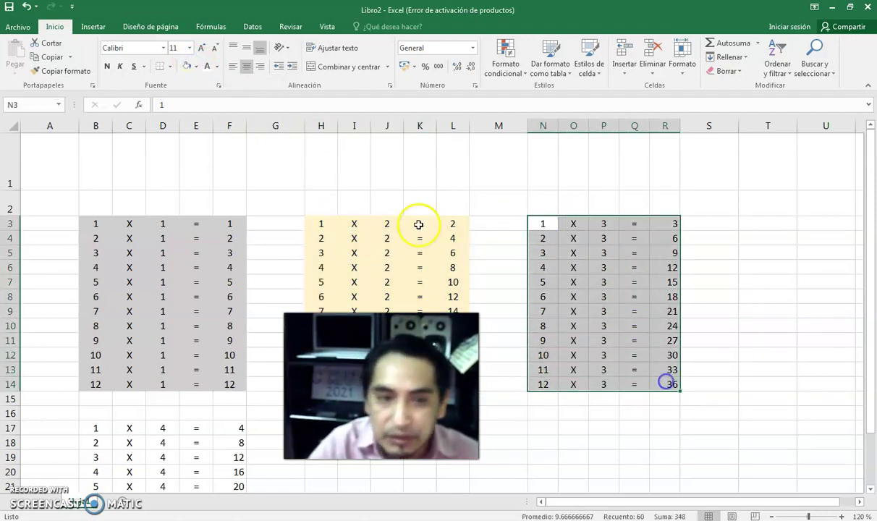
pyautogui.click(195, 67)
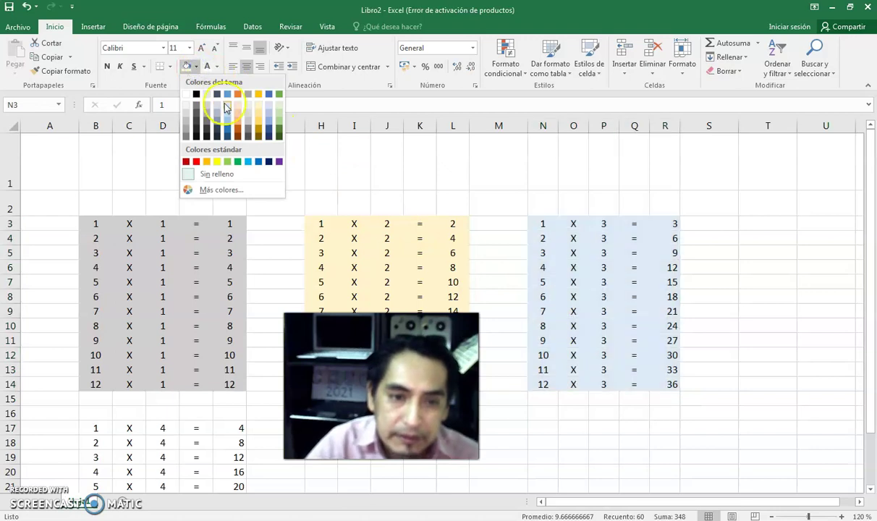
pyautogui.click(226, 107)
pyautogui.scroll(-4, 170, 180)
pyautogui.moveTo(96, 198)
pyautogui.mouseDown()
pyautogui.moveTo(137, 210)
pyautogui.moveTo(238, 359)
pyautogui.mouseUp()
pyautogui.click(196, 67)
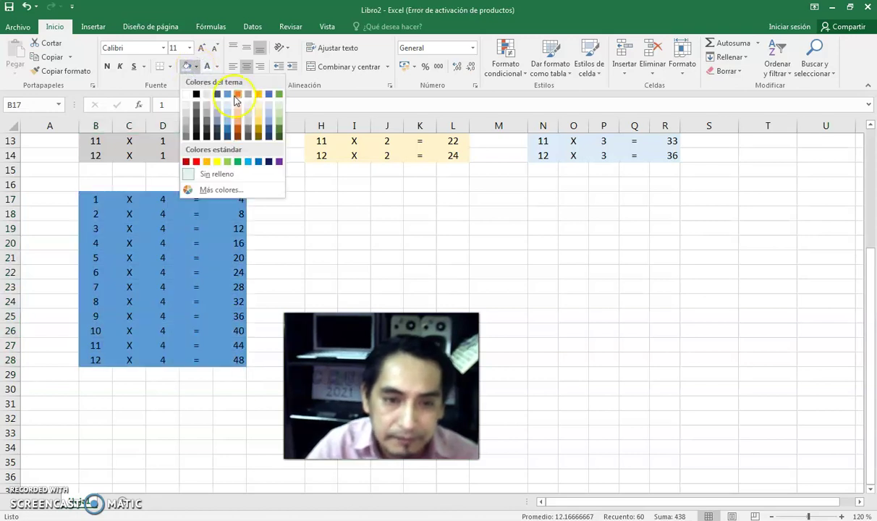
pyautogui.click(283, 108)
# Centre the 4 times table results in column F.
pyautogui.moveTo(226, 189); pyautogui.dragTo(237, 354)
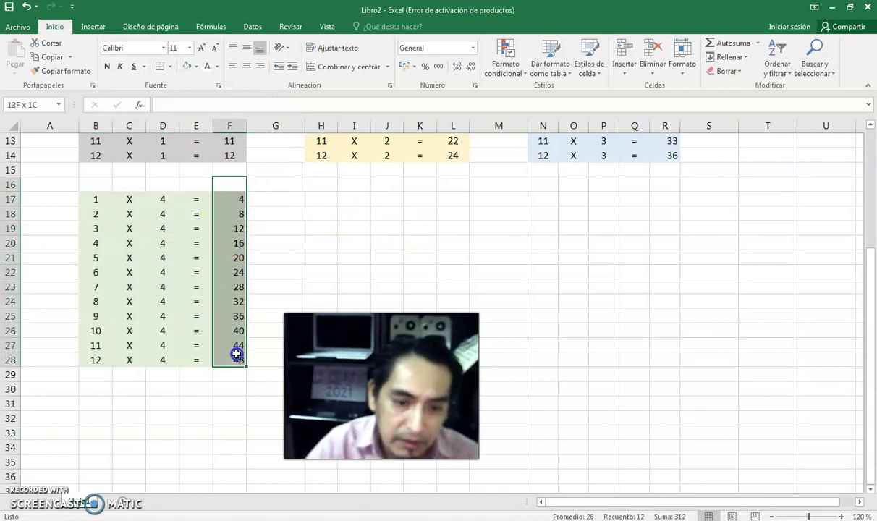
pyautogui.click(246, 66)
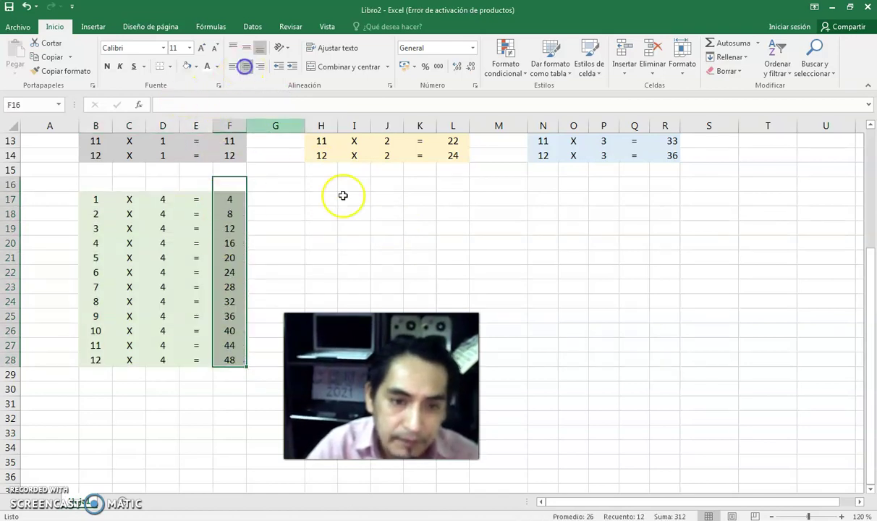
pyautogui.click(376, 225)
pyautogui.scroll(4, 409, 224)
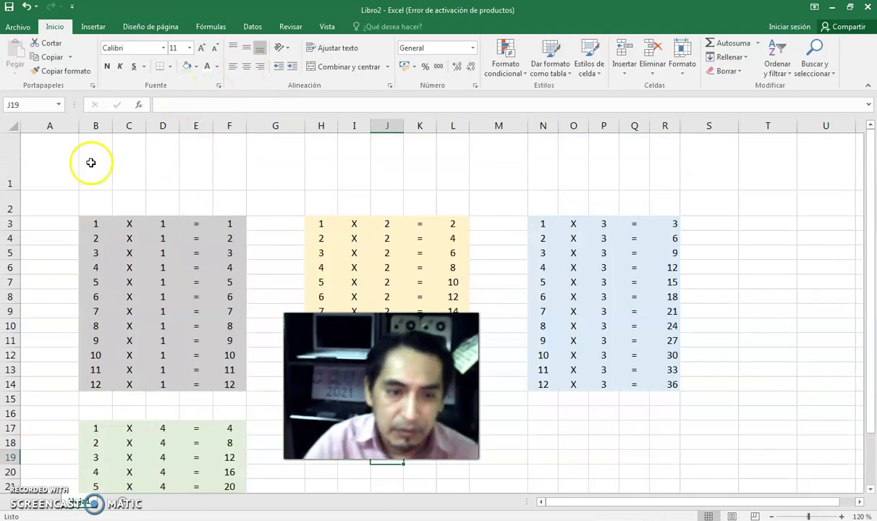
# Merge B1:R1 and enter the title TABLAS DE MULTIPLICAR.
pyautogui.moveTo(90, 160); pyautogui.dragTo(658, 164)
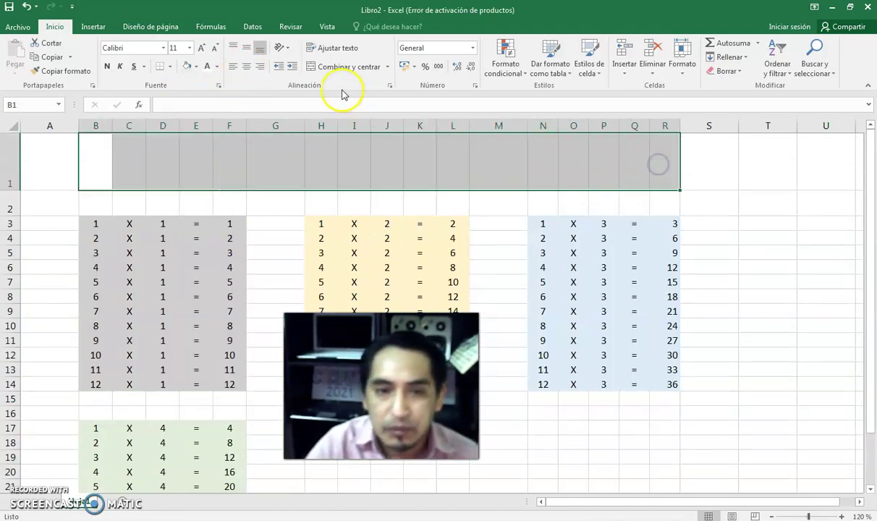
pyautogui.click(345, 67)
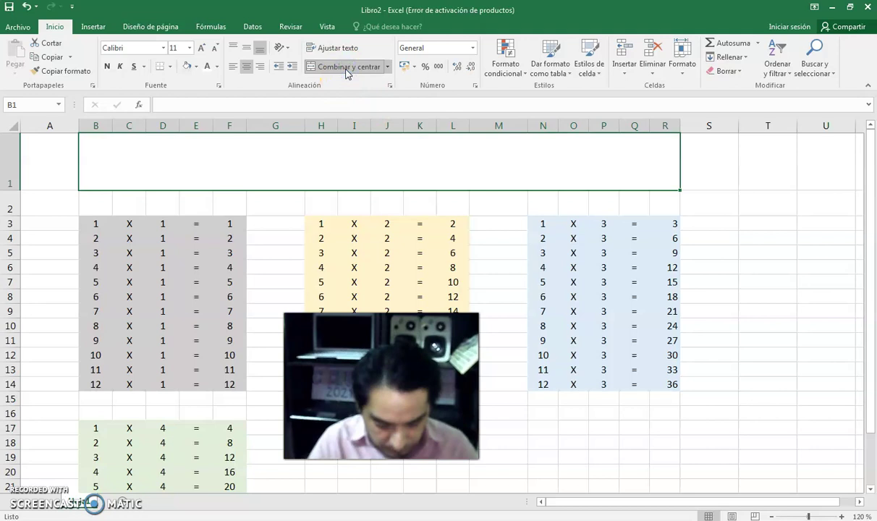
pyautogui.write('TABLAS ')
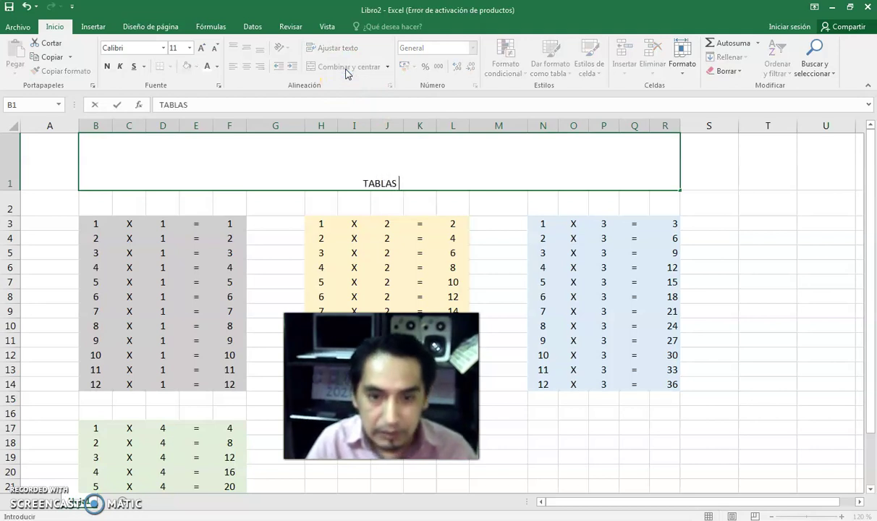
pyautogui.write('DE MULTIP')
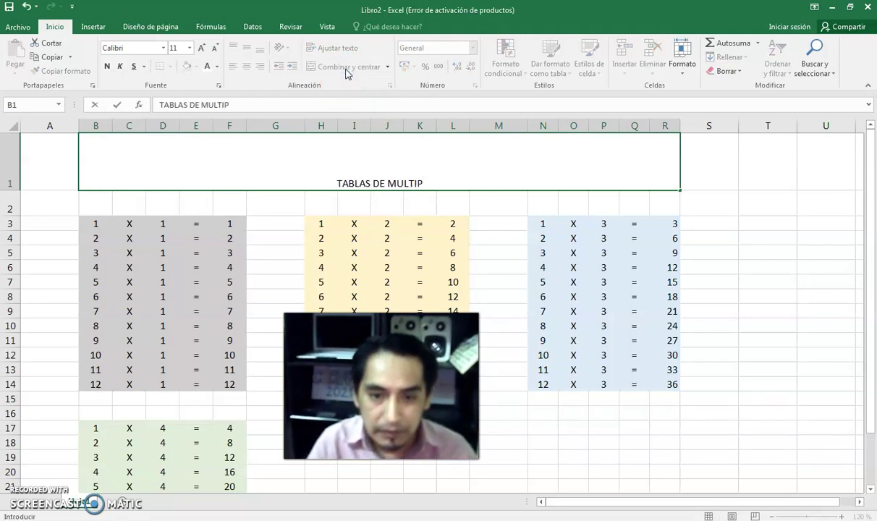
pyautogui.write('CAR')
pyautogui.click(496, 218)
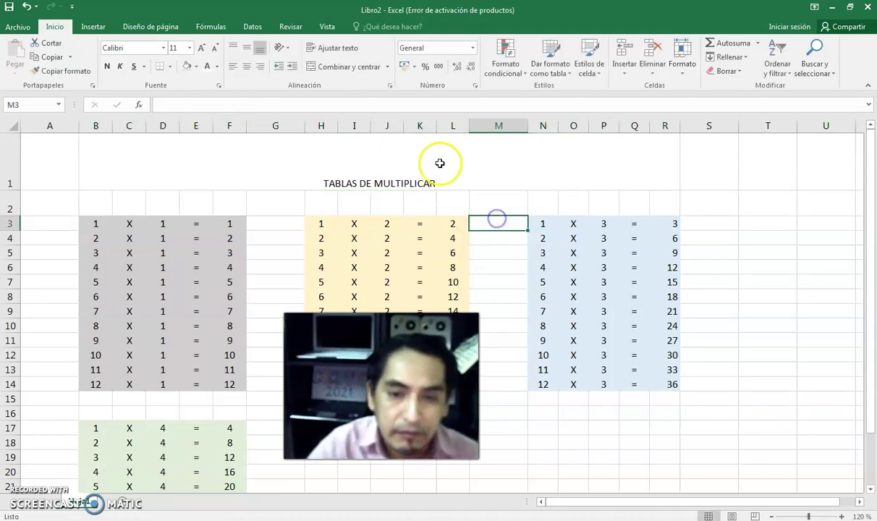
pyautogui.click(438, 158)
# Format the title middle-aligned, font size 18, white text on a purple fill.
pyautogui.click(246, 47)
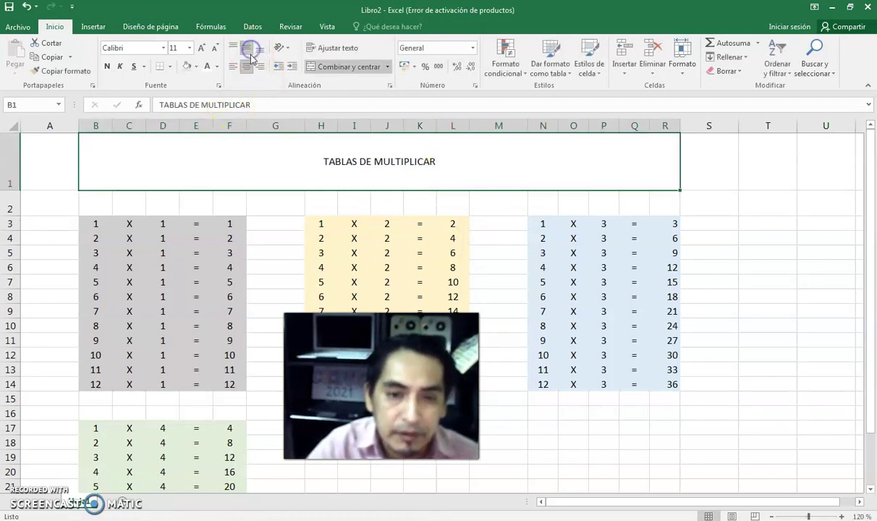
pyautogui.click(207, 48)
pyautogui.click(206, 48)
pyautogui.click(206, 48)
pyautogui.click(206, 48)
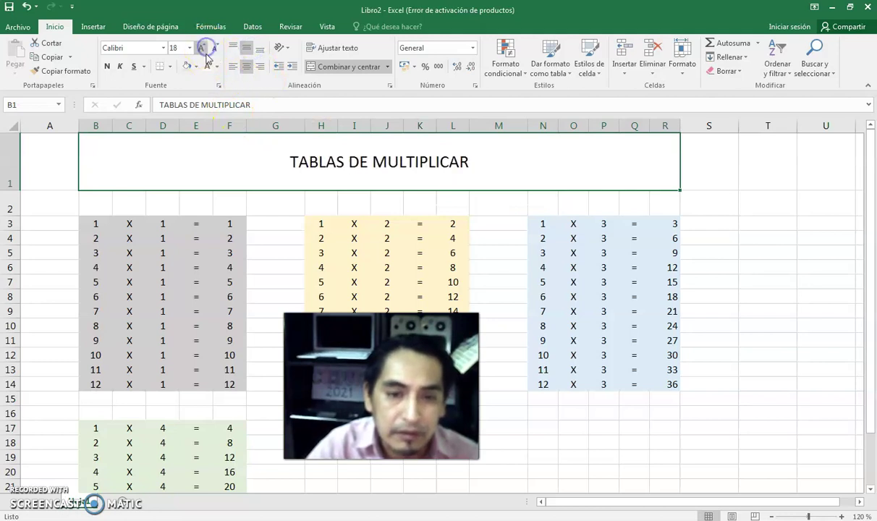
pyautogui.click(206, 66)
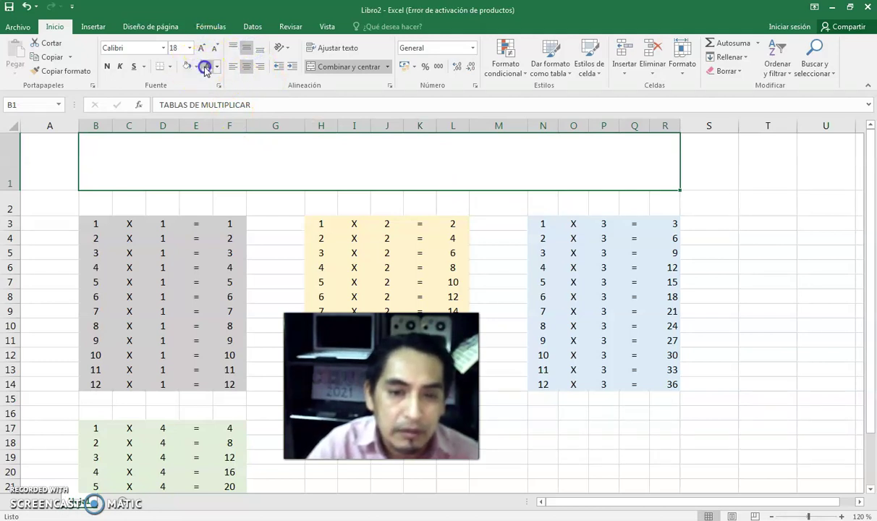
pyautogui.click(194, 70)
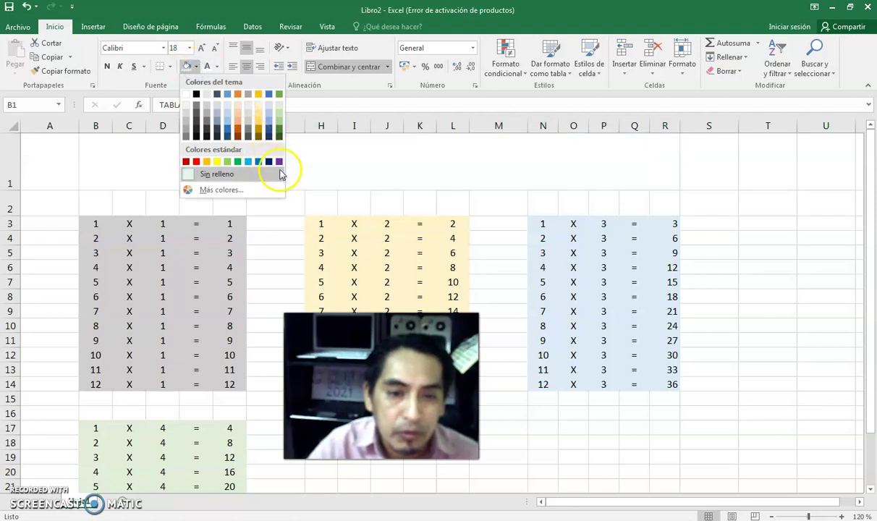
pyautogui.click(280, 159)
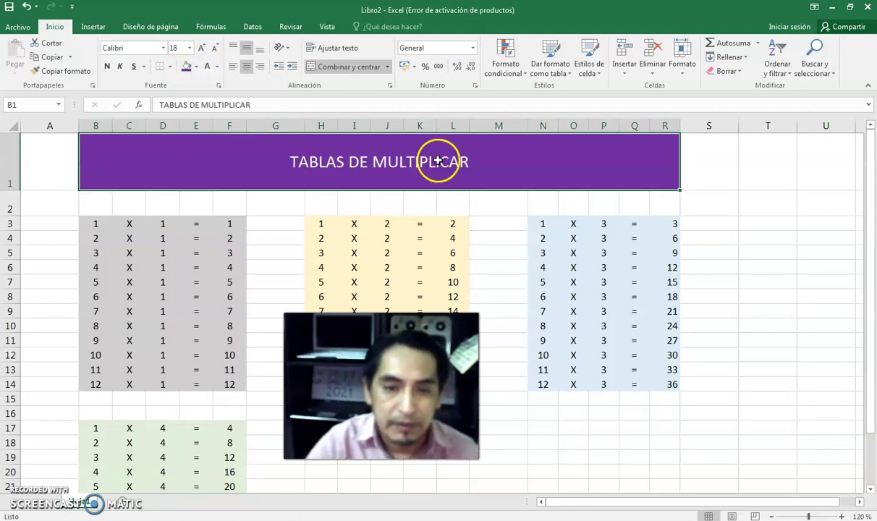
pyautogui.click(762, 311)
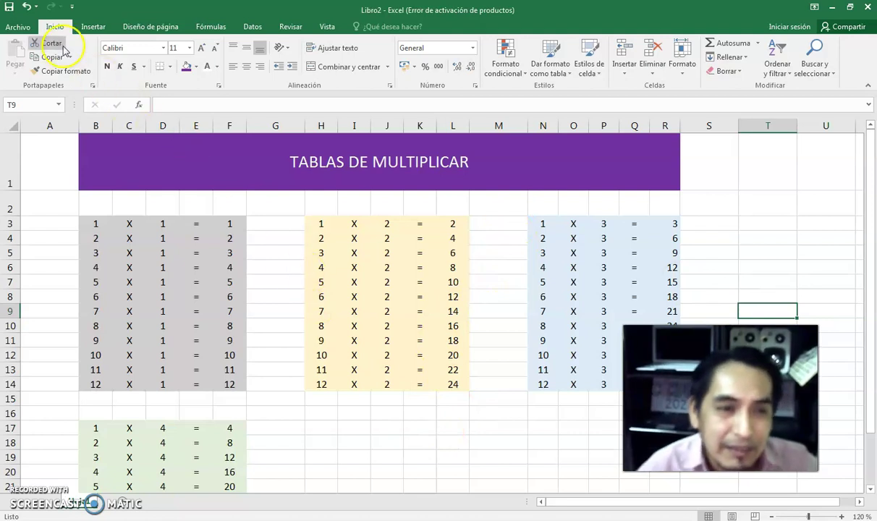
pyautogui.click(18, 26)
# Save the workbook to the Desktop as TRA1, then show the desktop.
pyautogui.click(40, 149)
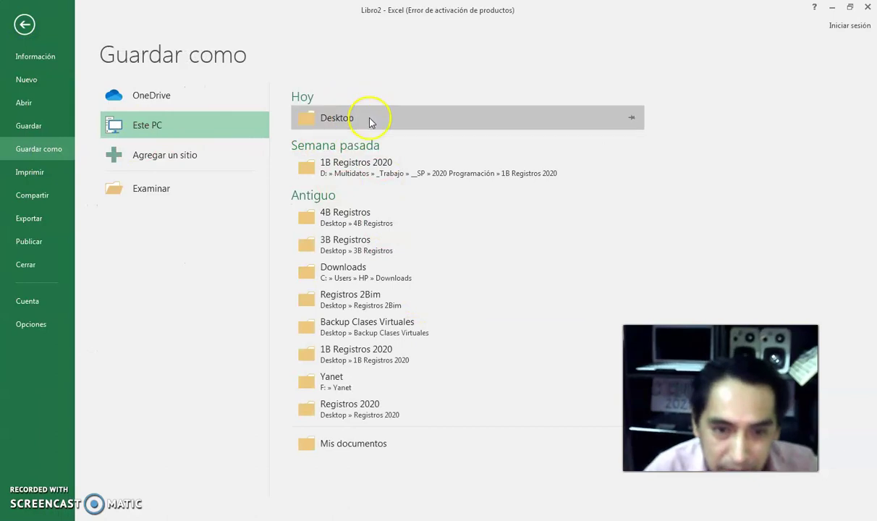
pyautogui.click(329, 116)
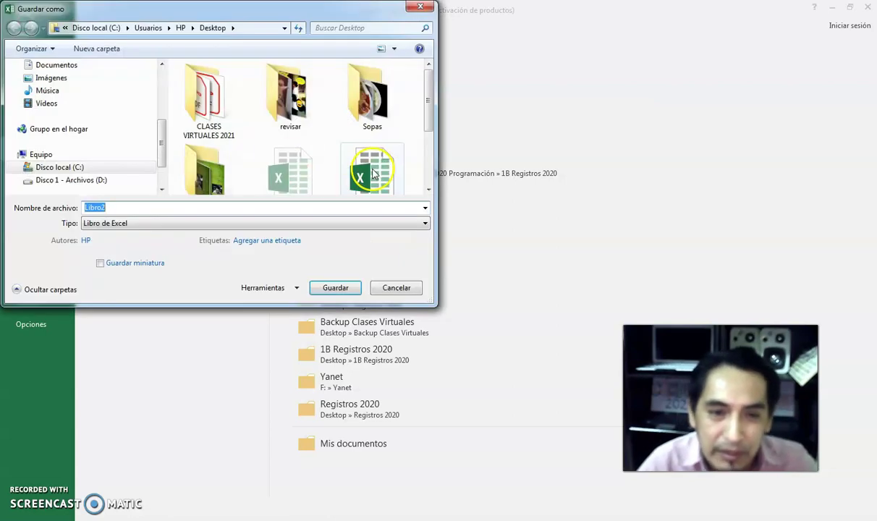
pyautogui.moveTo(162, 161); pyautogui.dragTo(166, 184)
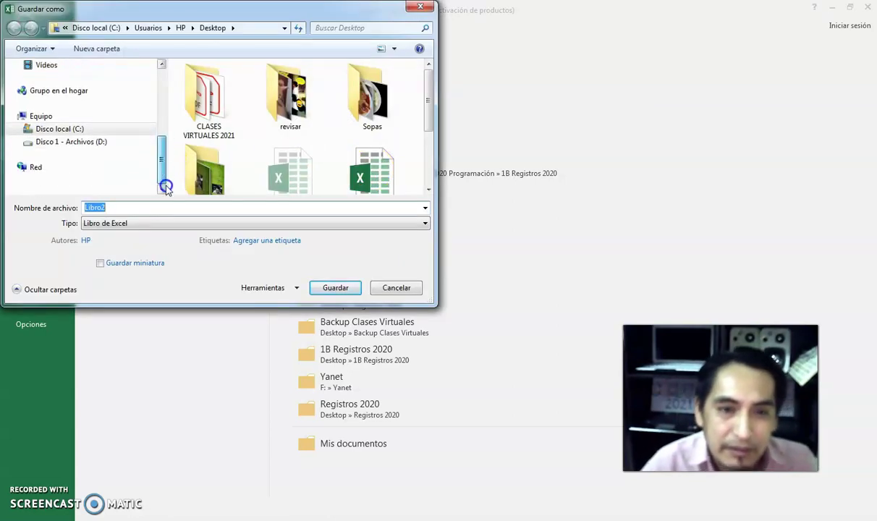
pyautogui.write('T')
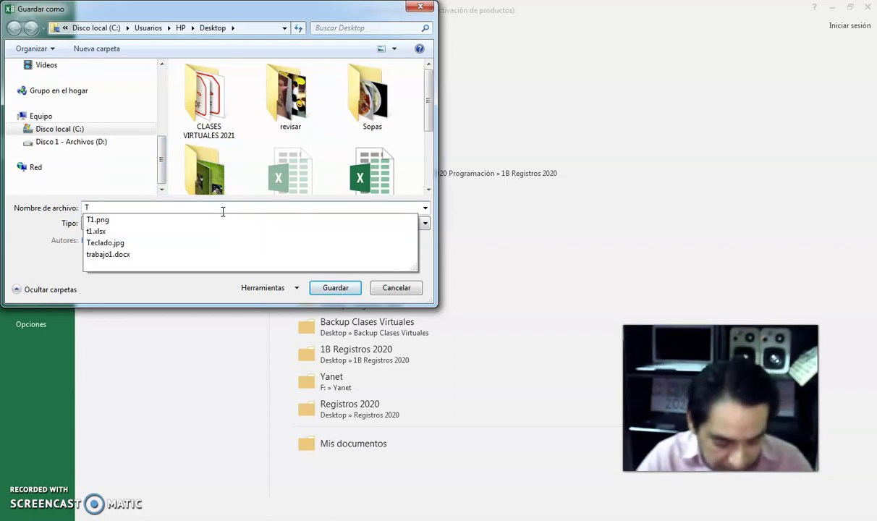
pyautogui.write('R')
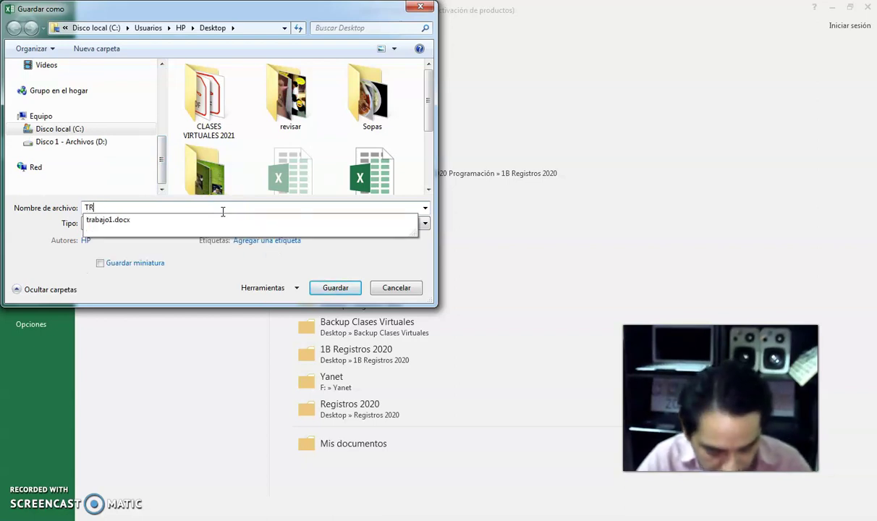
pyautogui.write('A1')
pyautogui.click(353, 289)
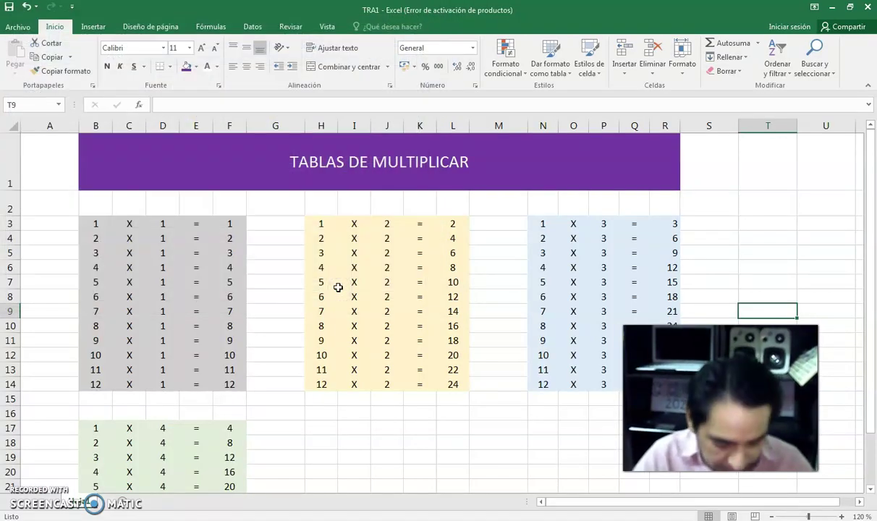
pyautogui.press('super+d')
# Drag the TRA1 workbook icon to an empty spot just below the school logo.
pyautogui.moveTo(104, 239); pyautogui.dragTo(312, 396)
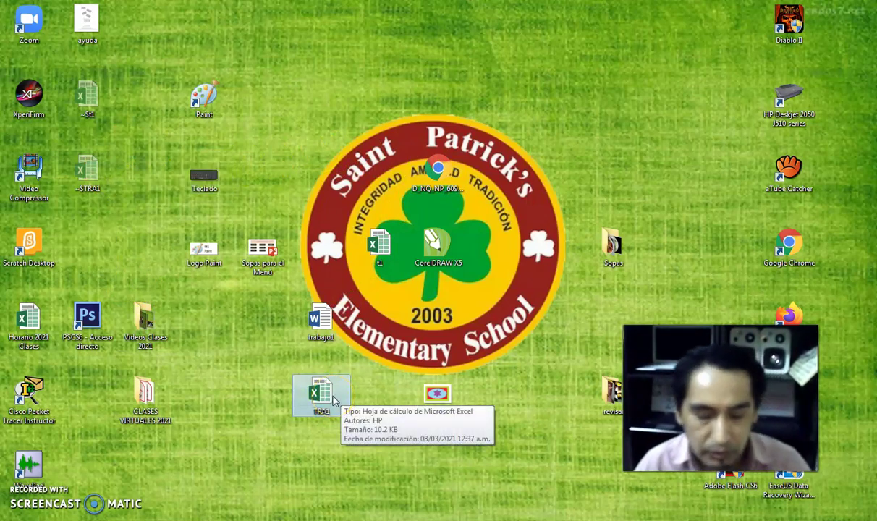
pyautogui.click(381, 394)
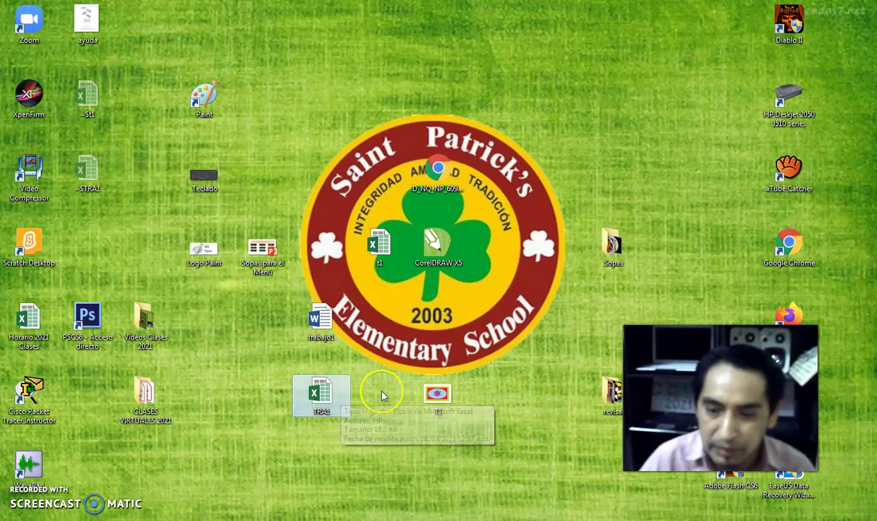